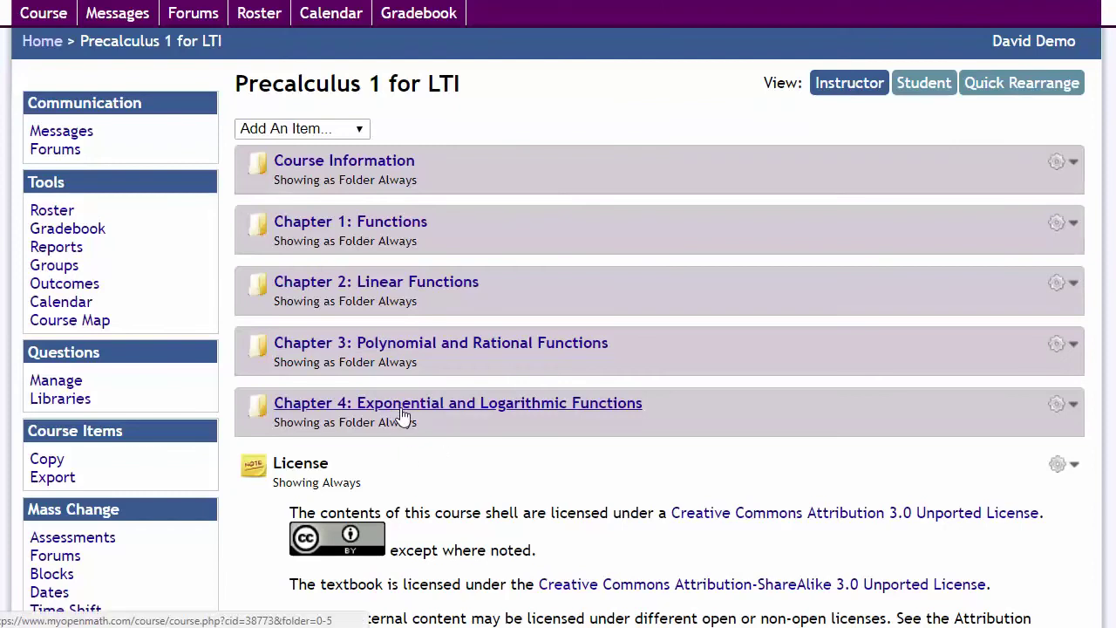
pyautogui.click(68, 480)
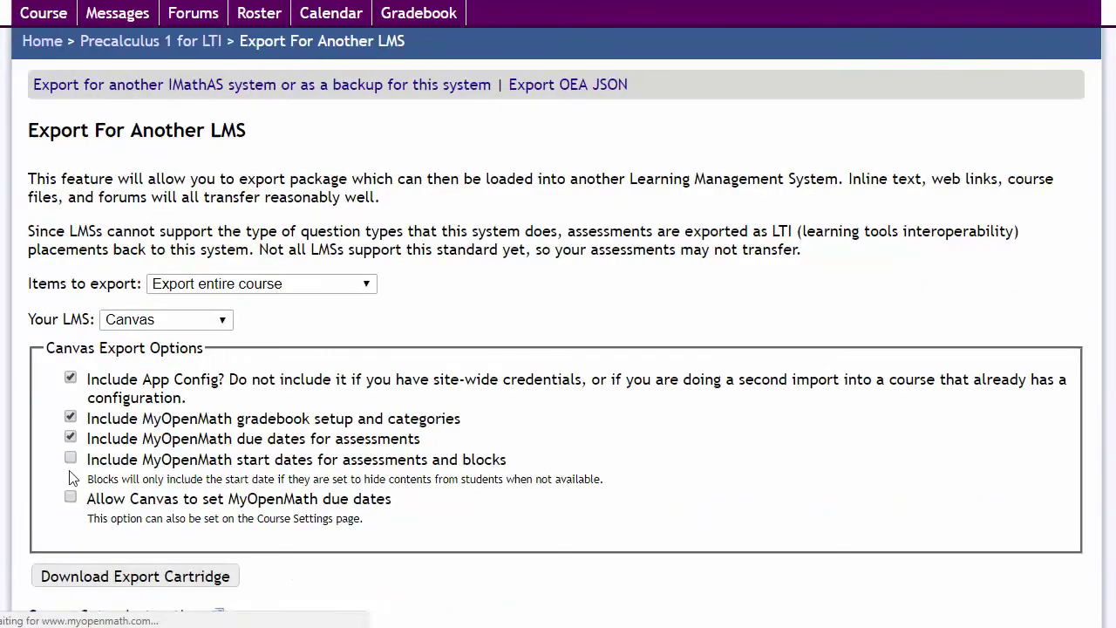
pyautogui.click(225, 284)
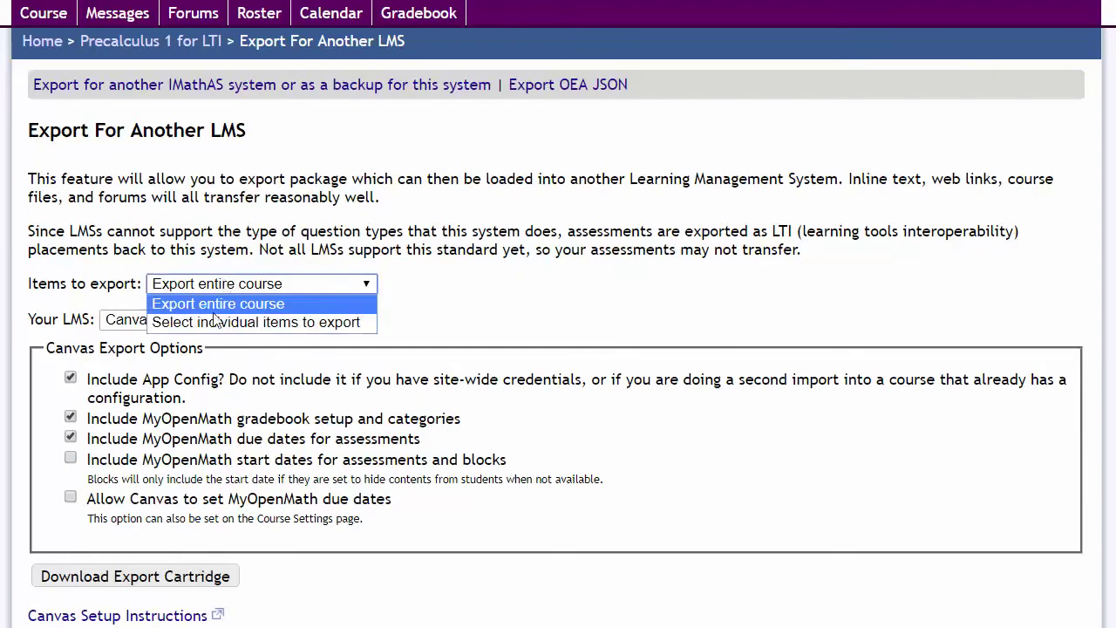
pyautogui.click(254, 249)
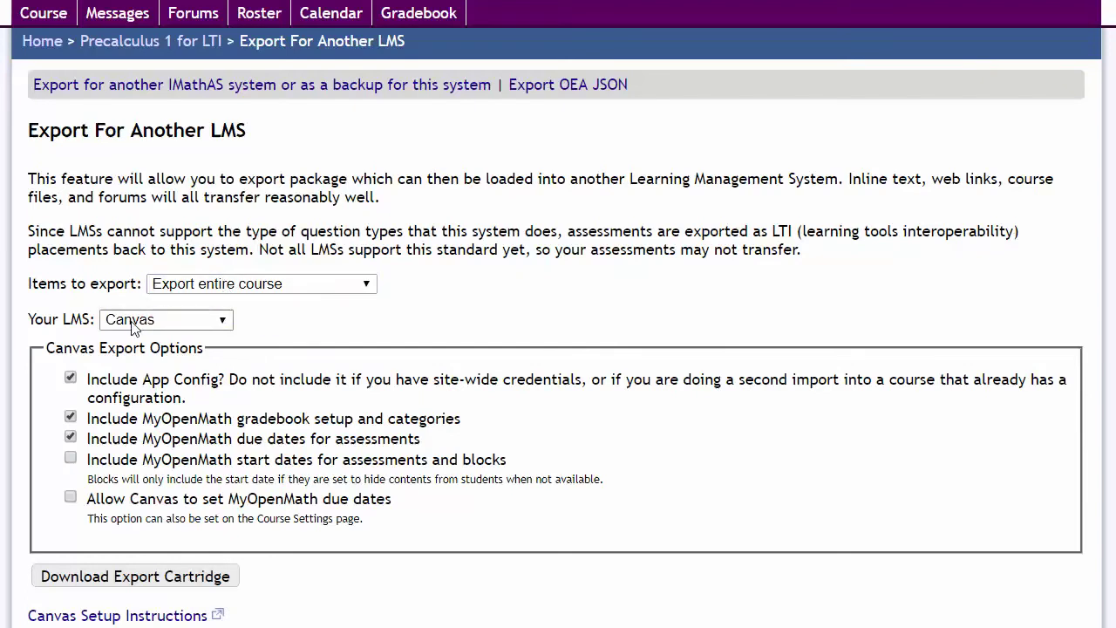
pyautogui.click(133, 322)
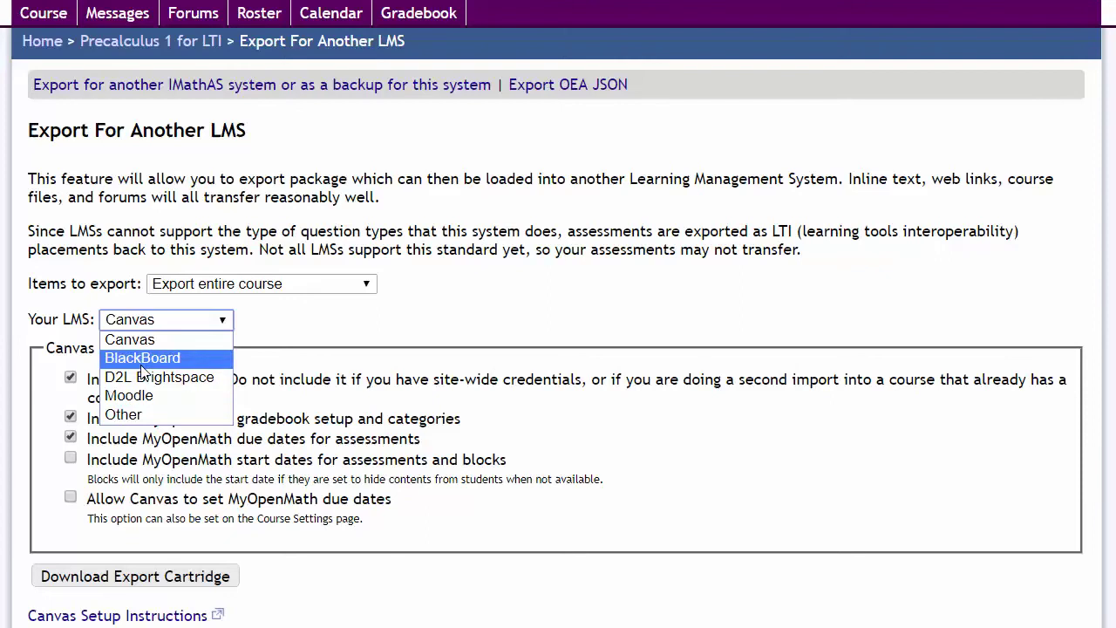
pyautogui.click(145, 333)
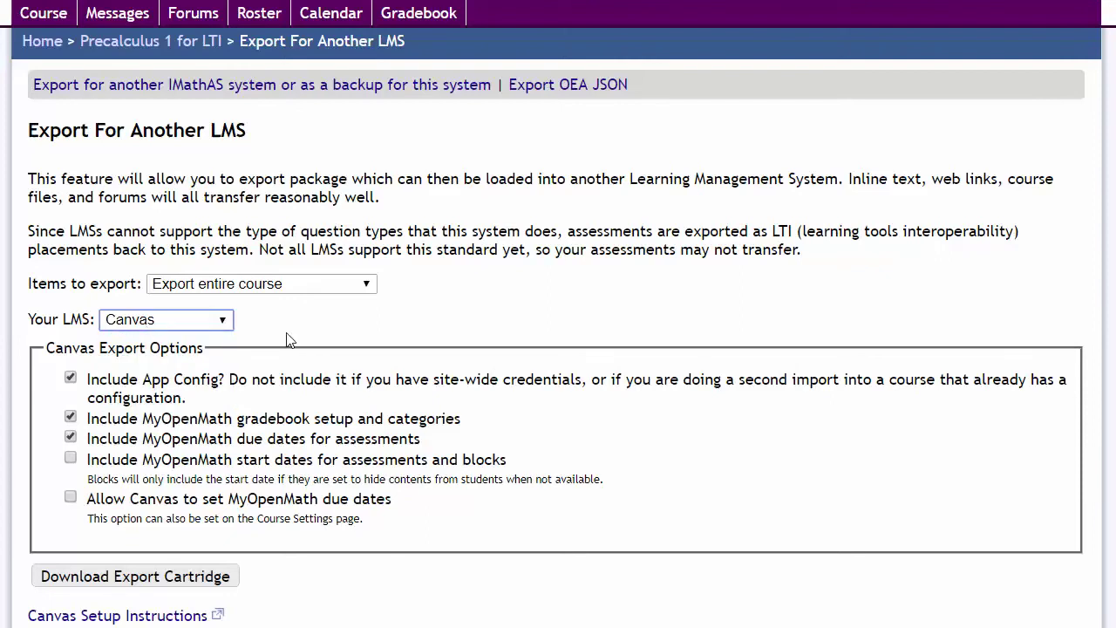
pyautogui.scroll(-1, 290, 340)
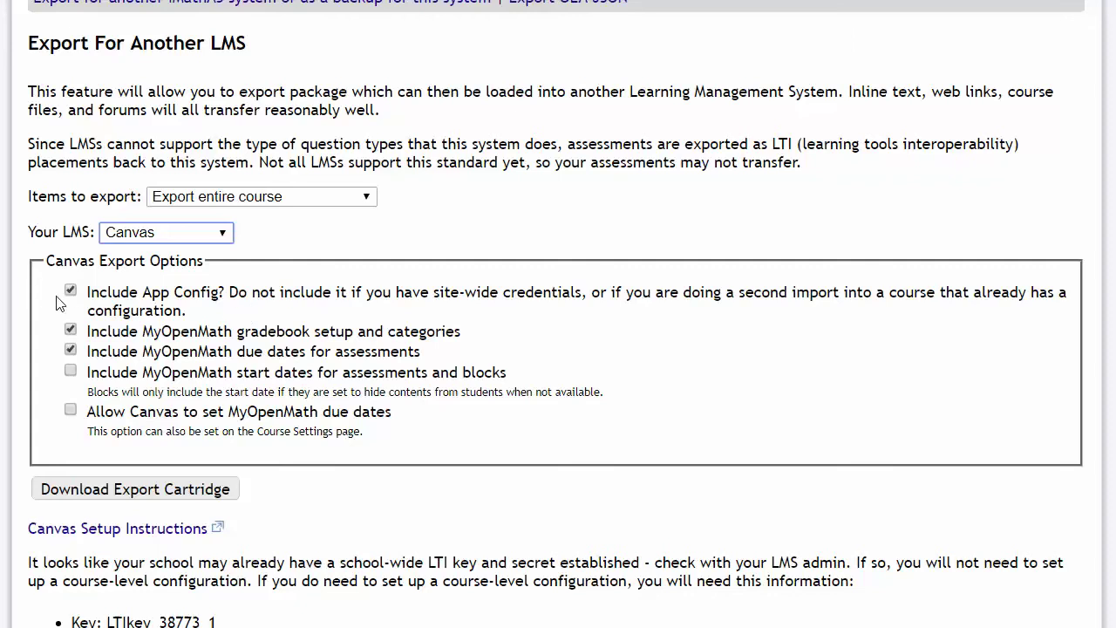
pyautogui.moveTo(30, 567); pyautogui.dragTo(535, 557)
pyautogui.click(541, 563)
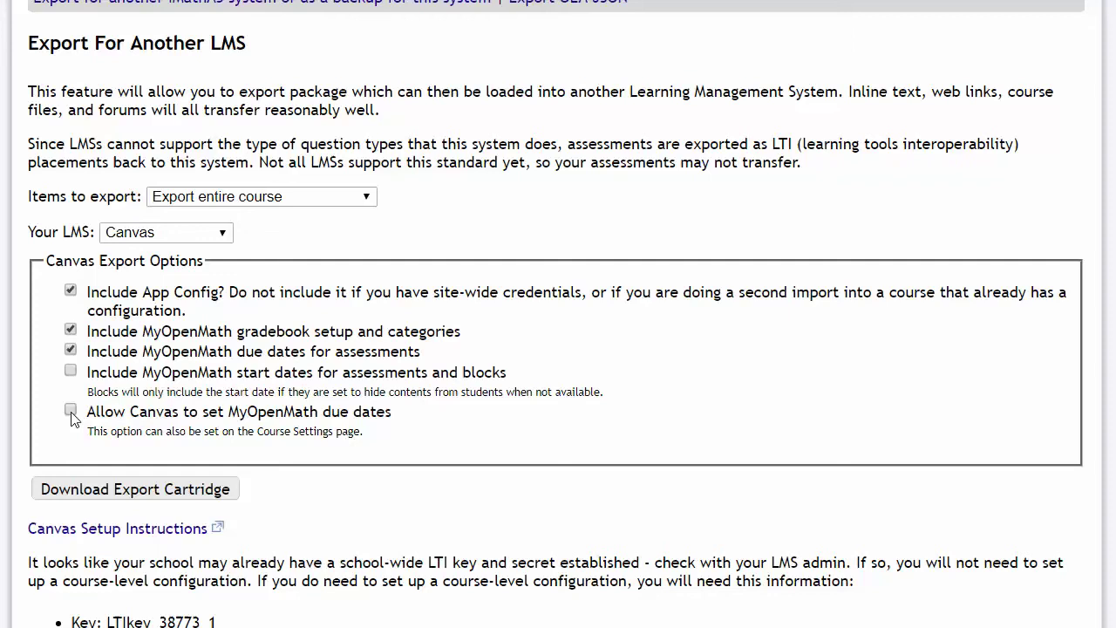
# Step: Enable 'Allow Canvas to set MyOpenMath due dates' and download the CCEXPORT38773.imscc cartridge
pyautogui.scroll(-1, 73, 415)
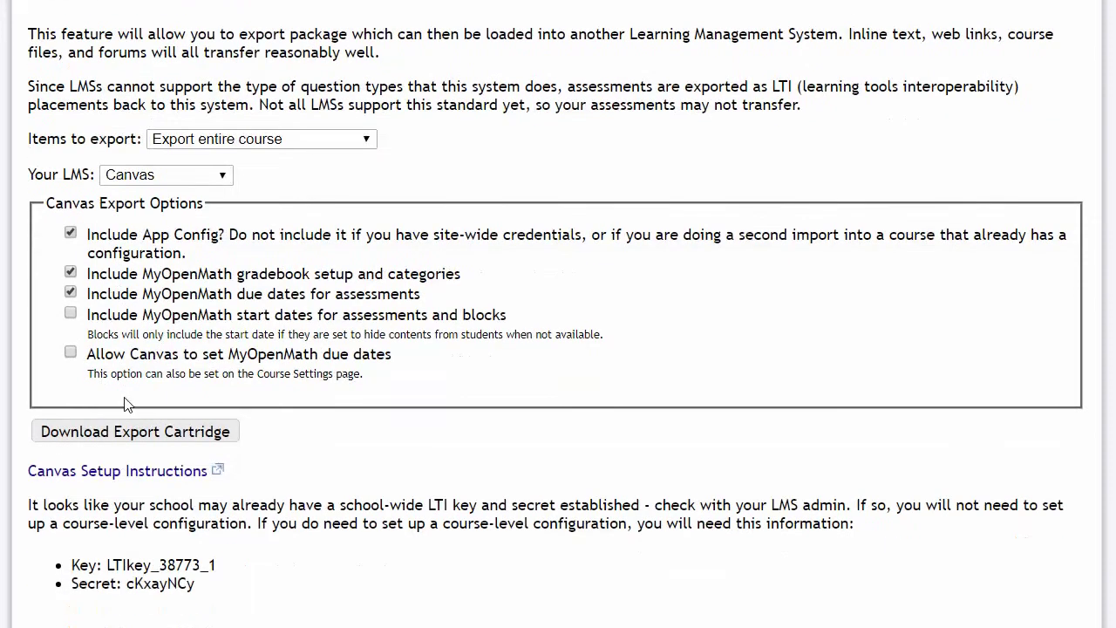
pyautogui.click(71, 352)
pyautogui.click(151, 442)
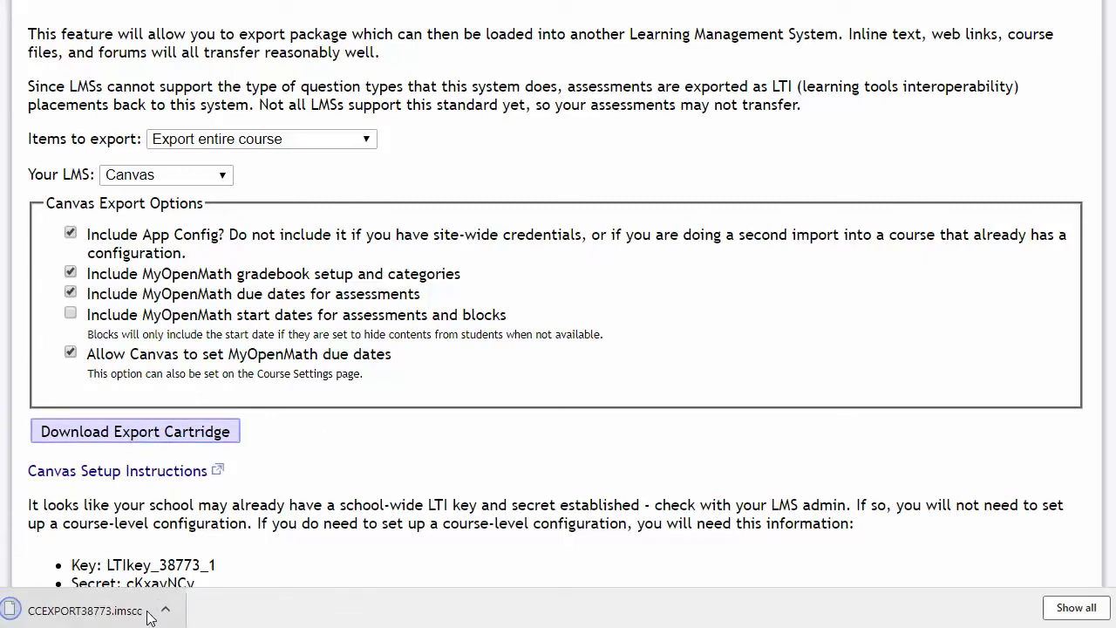
pyautogui.scroll(-1, 428, 499)
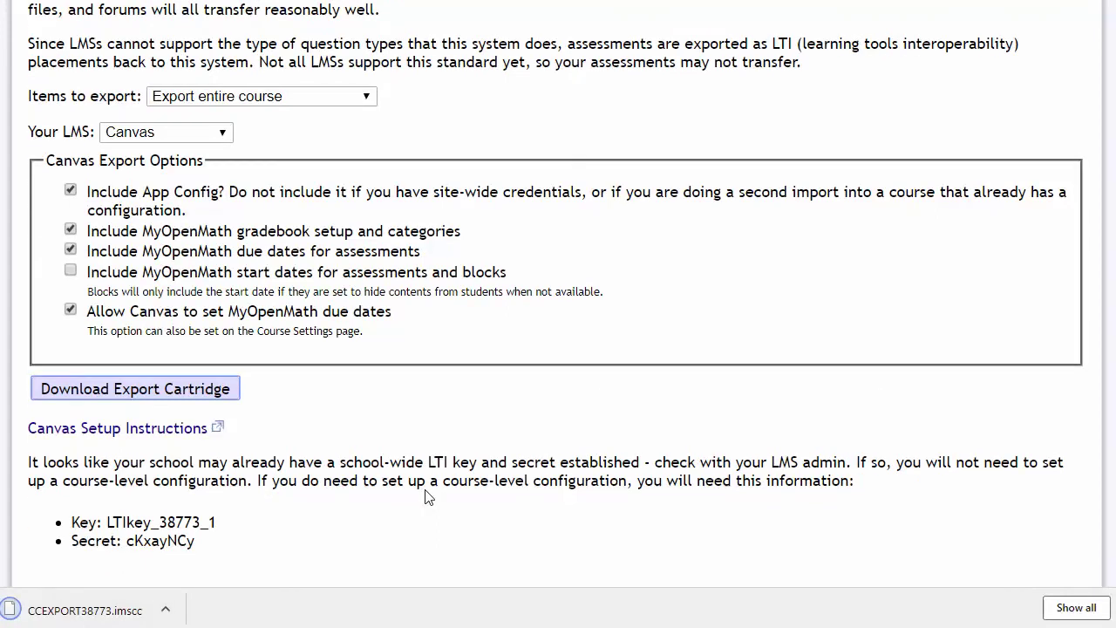
pyautogui.click(150, 443)
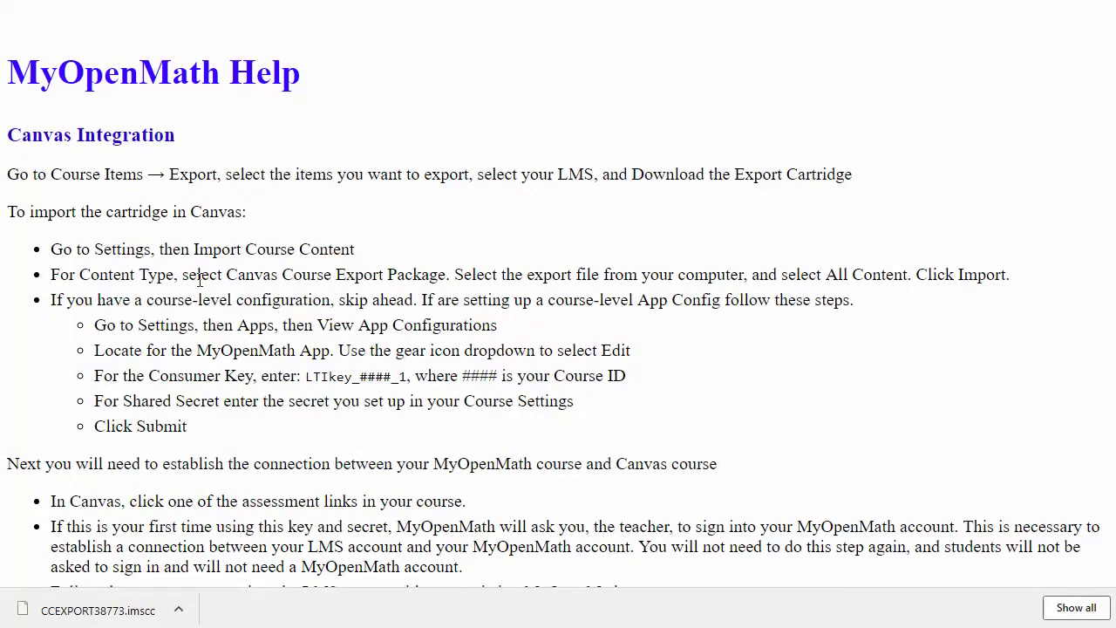
pyautogui.hotkey('alt', 'Left')
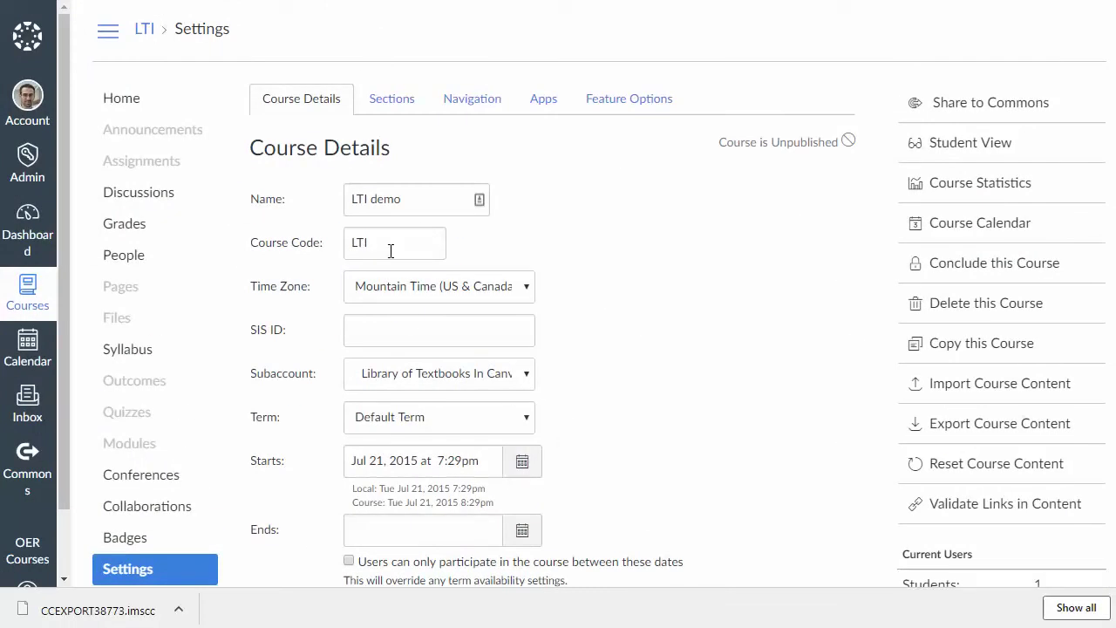
# Step: Go from the LTI demo course home page to its Settings page
pyautogui.click(135, 99)
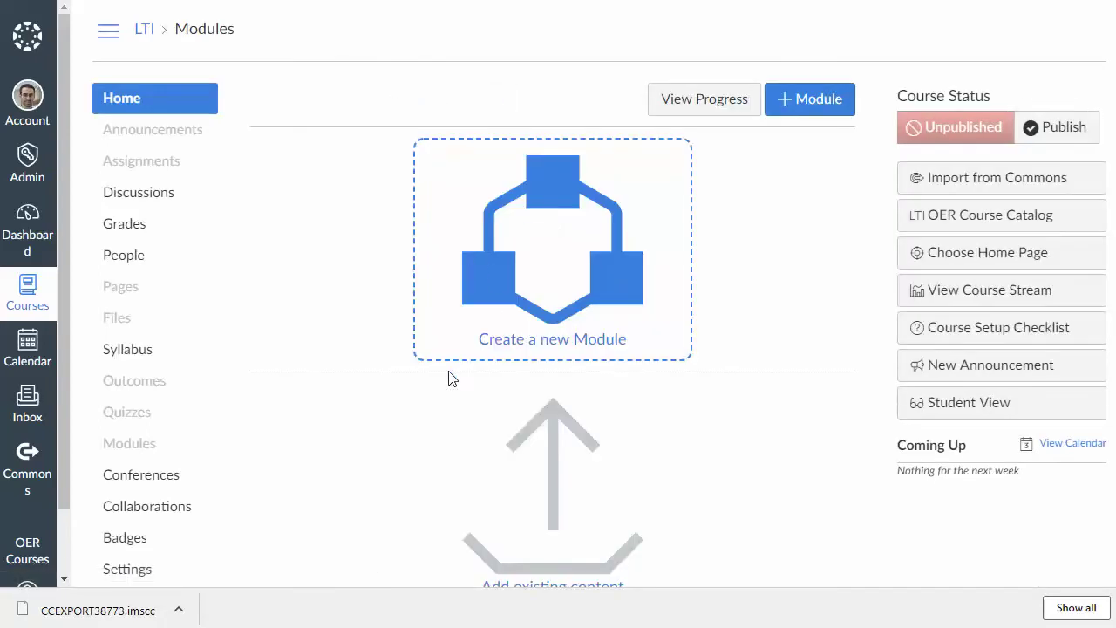
pyautogui.scroll(-1, 152, 410)
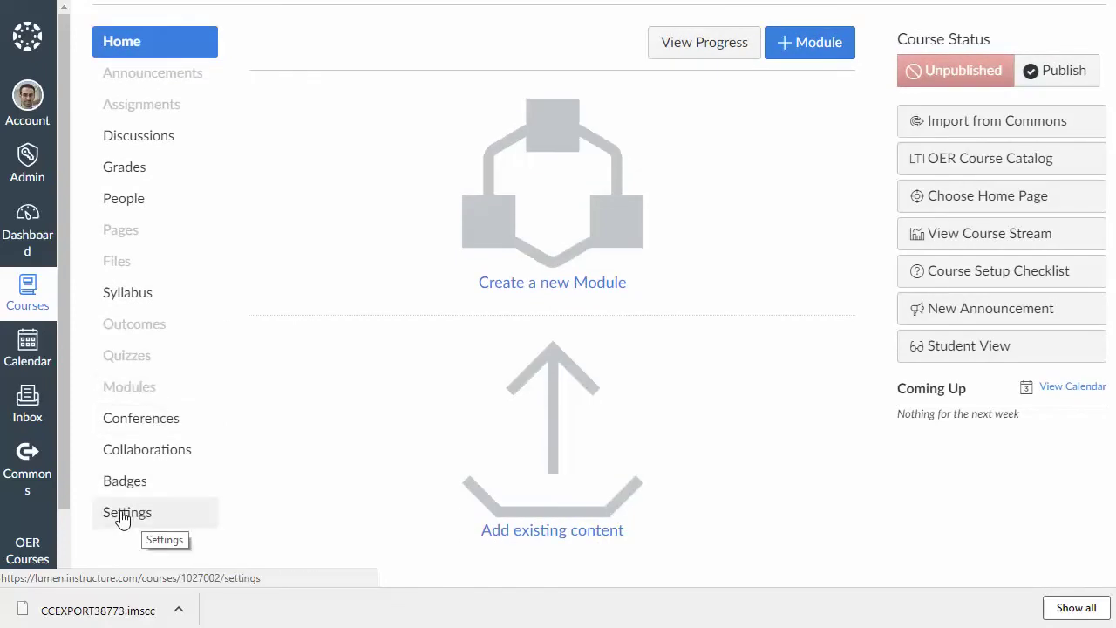
pyautogui.click(123, 518)
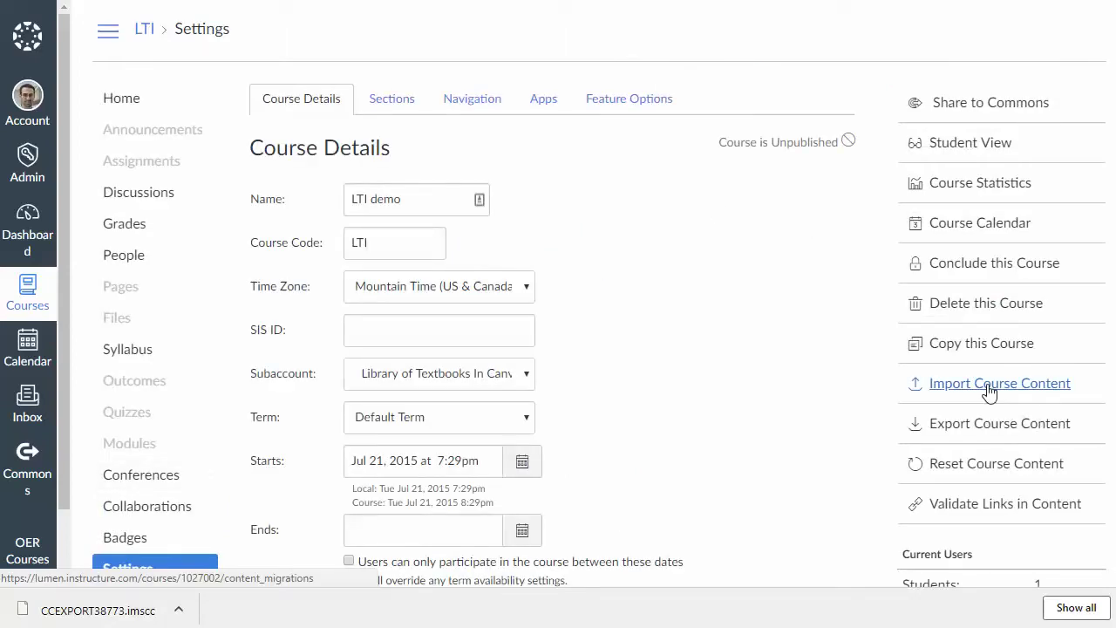
# Step: Import all content from CCEXPORT38773.imscc as a Canvas Course Export Package
pyautogui.click(990, 386)
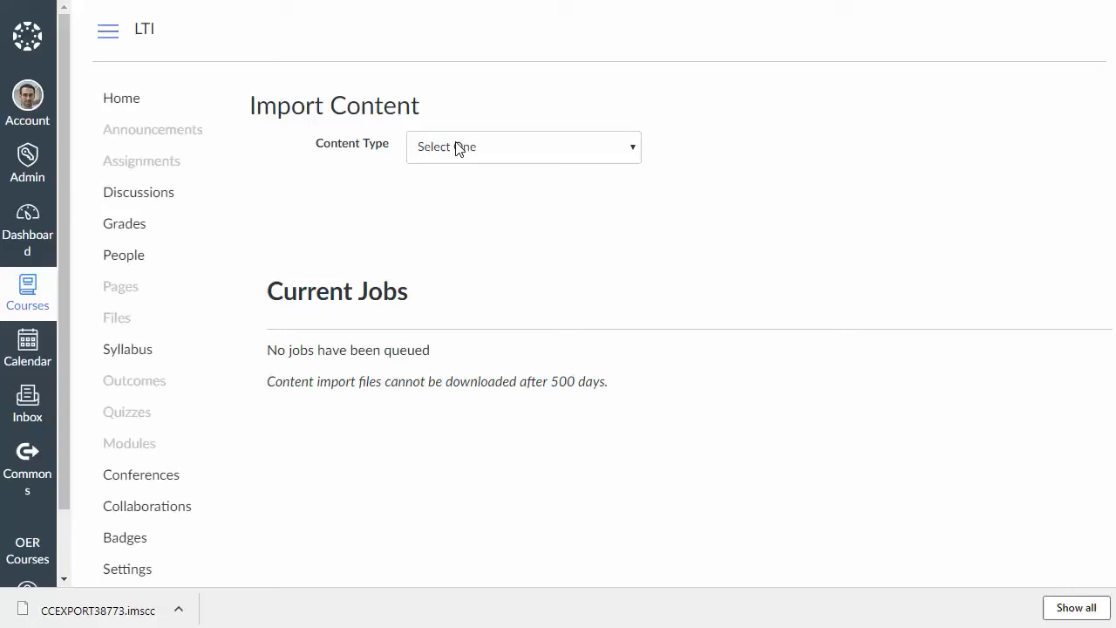
pyautogui.click(459, 147)
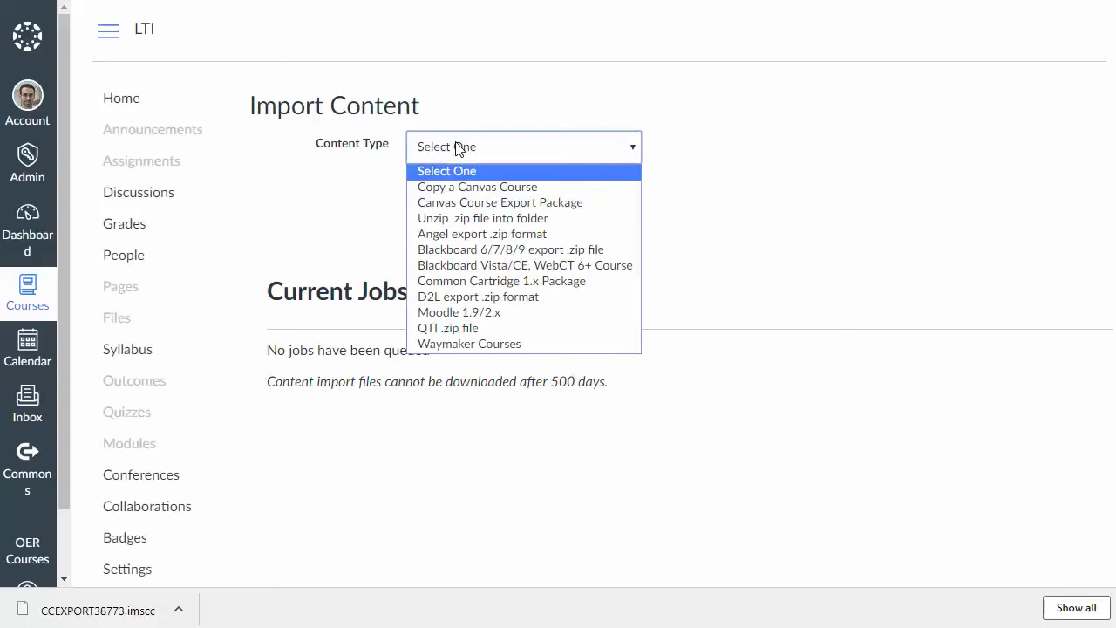
pyautogui.click(494, 202)
pyautogui.click(438, 197)
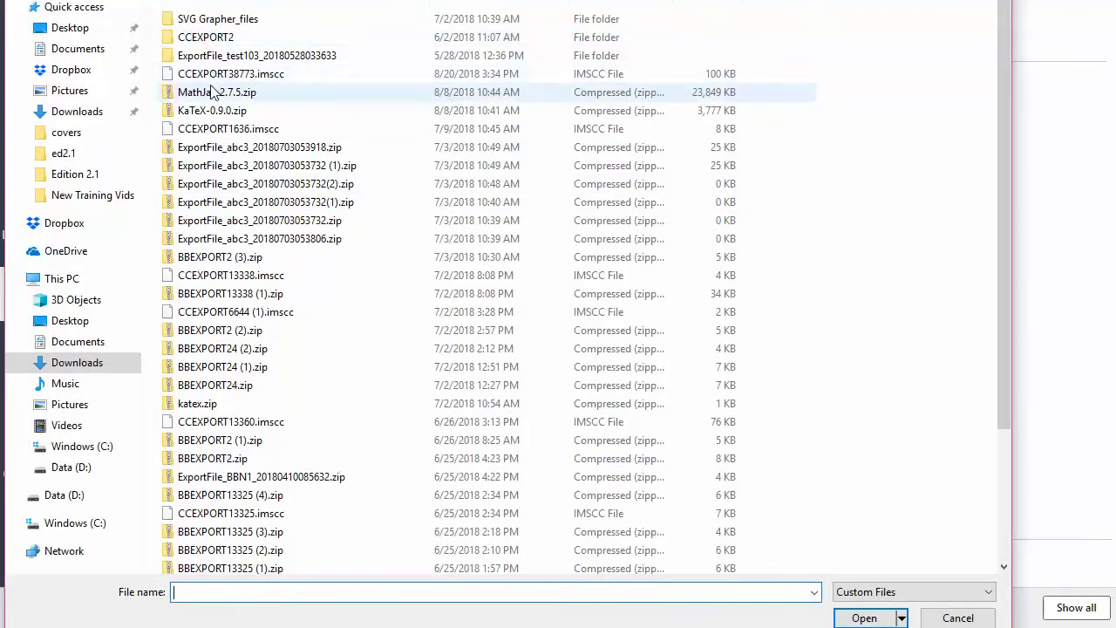
pyautogui.doubleClick(218, 78)
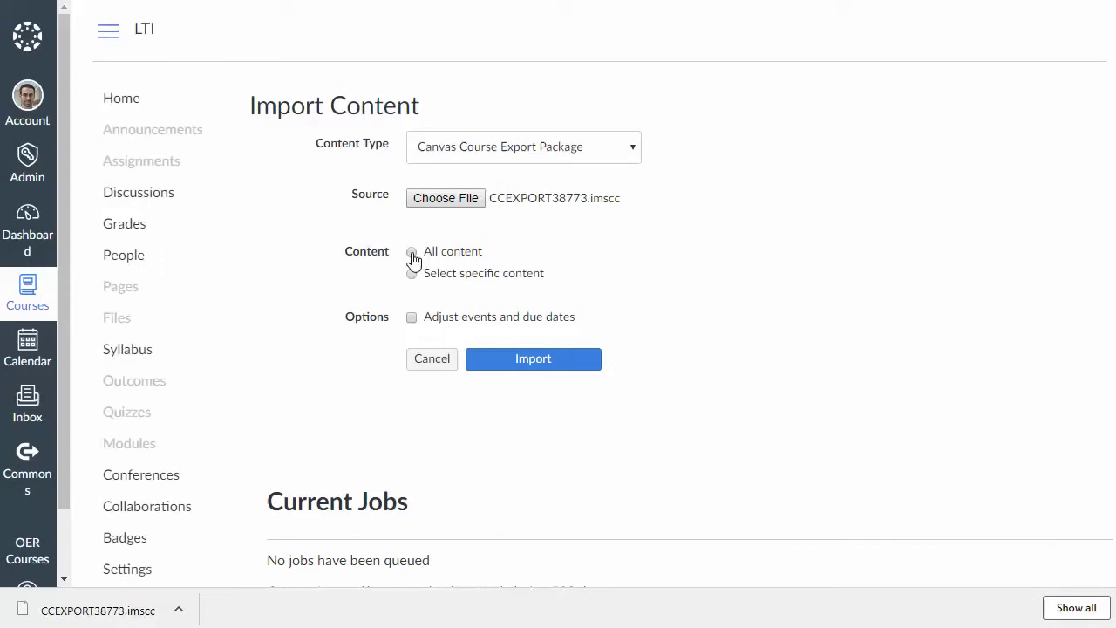
pyautogui.click(411, 253)
pyautogui.scroll(-1, 580, 293)
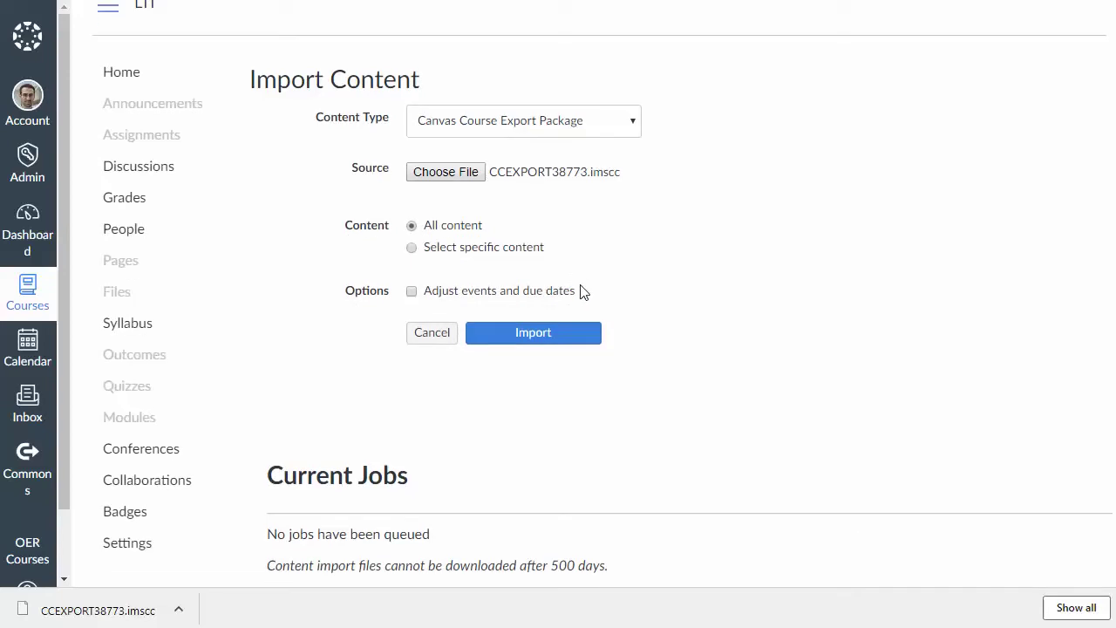
pyautogui.click(536, 341)
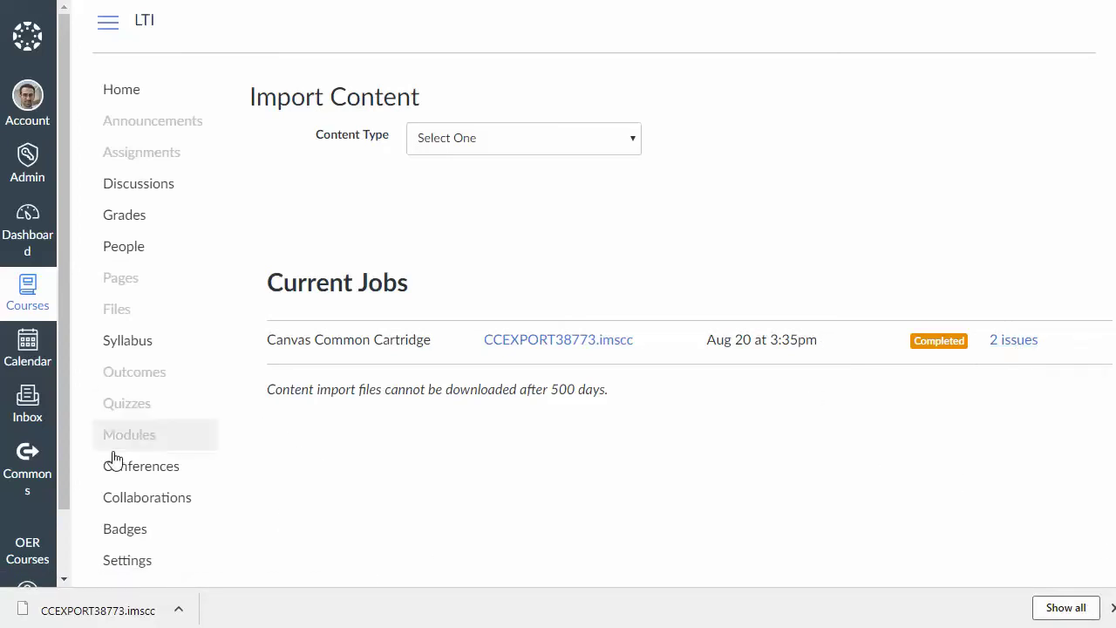
# Step: Show the course's Apps list and open the course-level MyOpenMath app's gear options
pyautogui.click(128, 564)
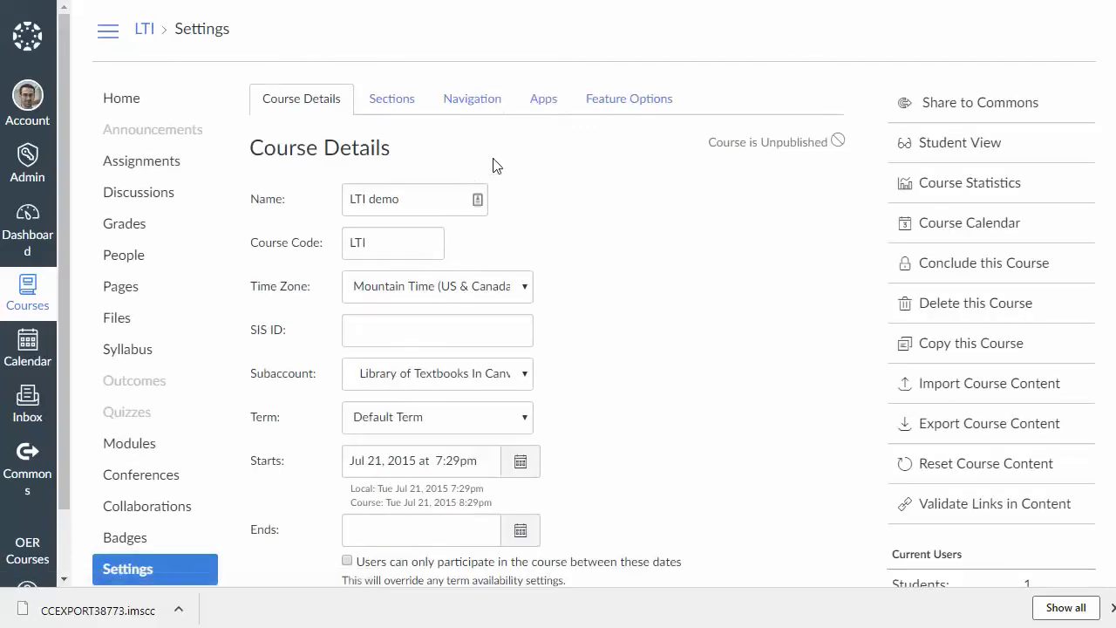
pyautogui.click(564, 112)
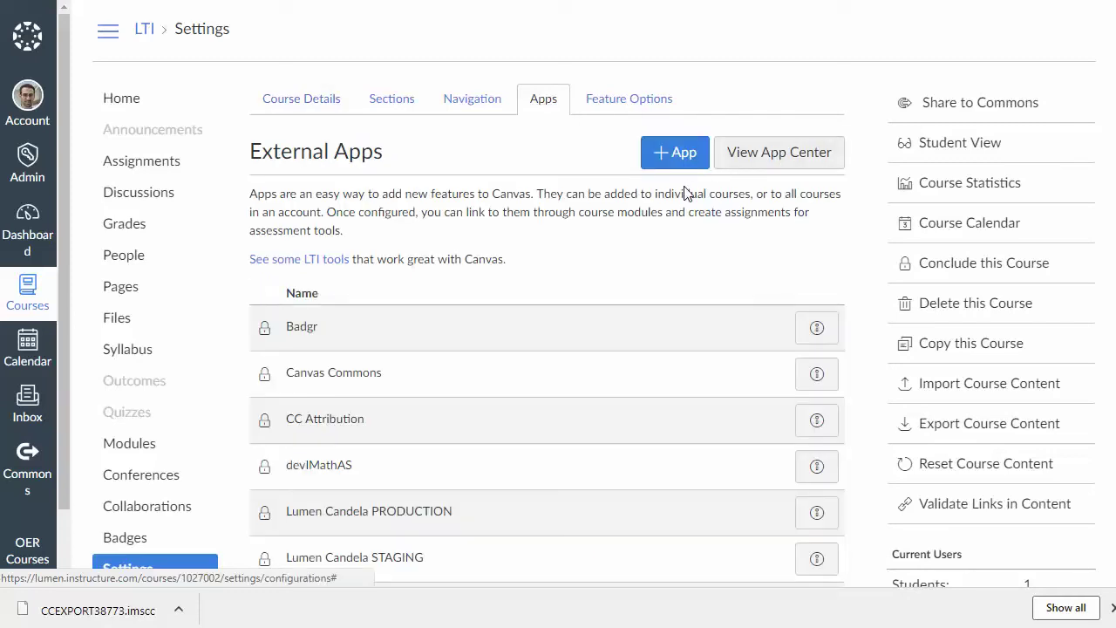
pyautogui.scroll(-3, 680, 239)
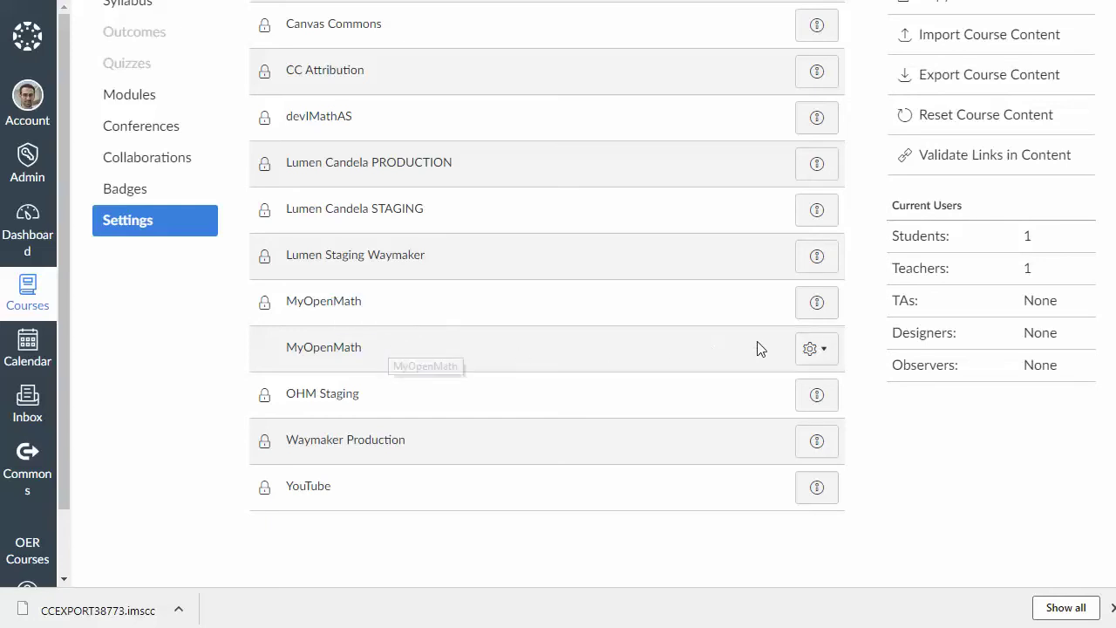
pyautogui.click(815, 350)
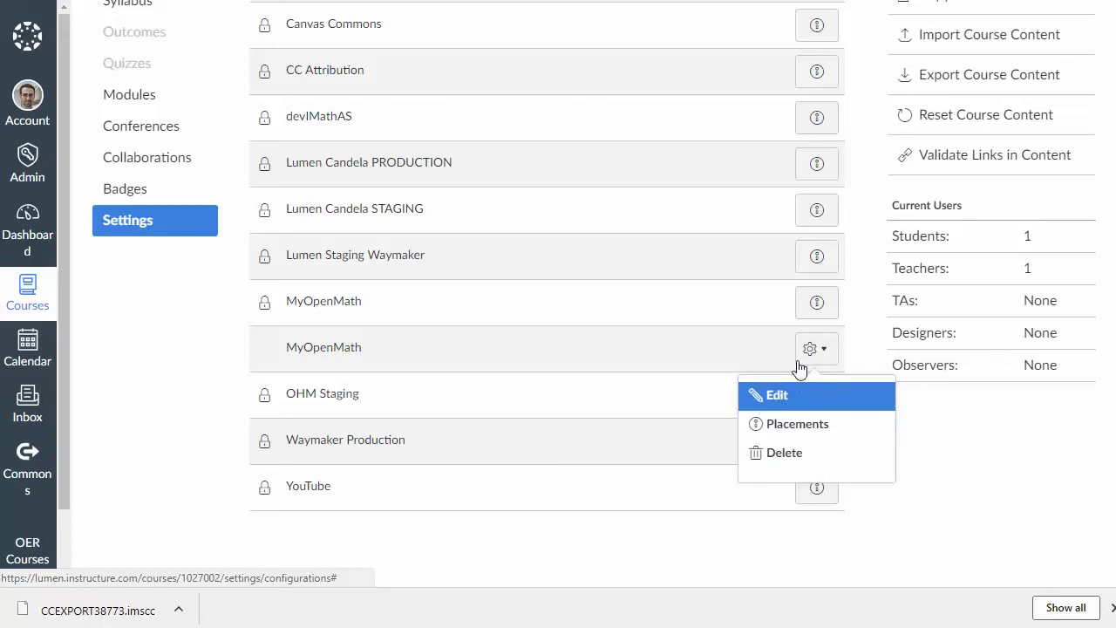
# Step: Enter MyOpenMath's LTI key and shared secret as the app's Consumer Key and Shared Secret, and submit
pyautogui.click(783, 401)
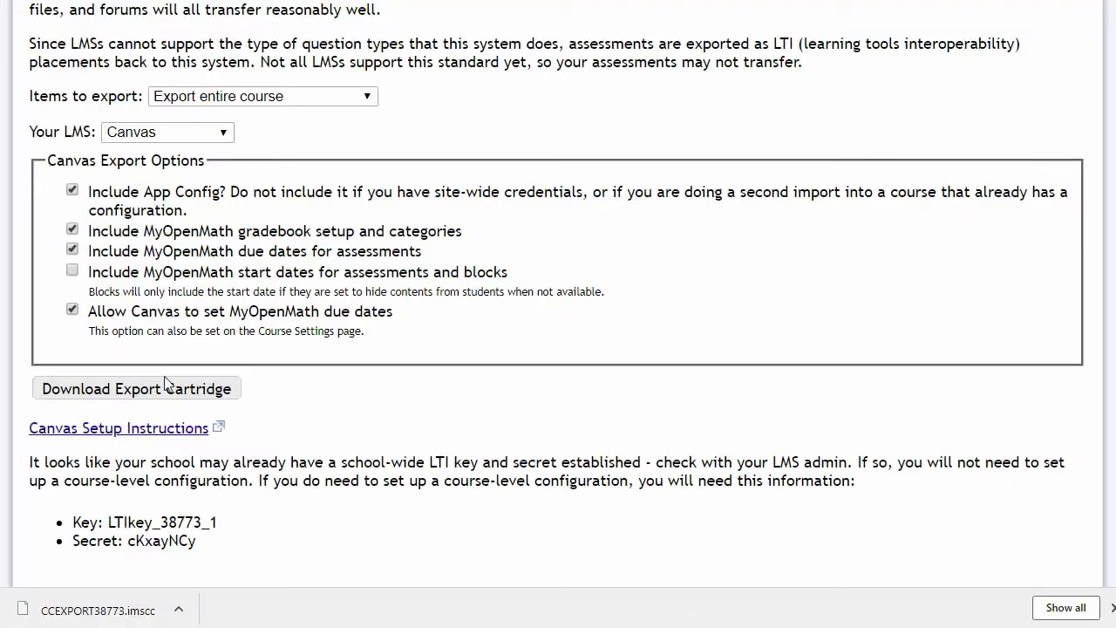
pyautogui.moveTo(219, 521); pyautogui.dragTo(70, 517)
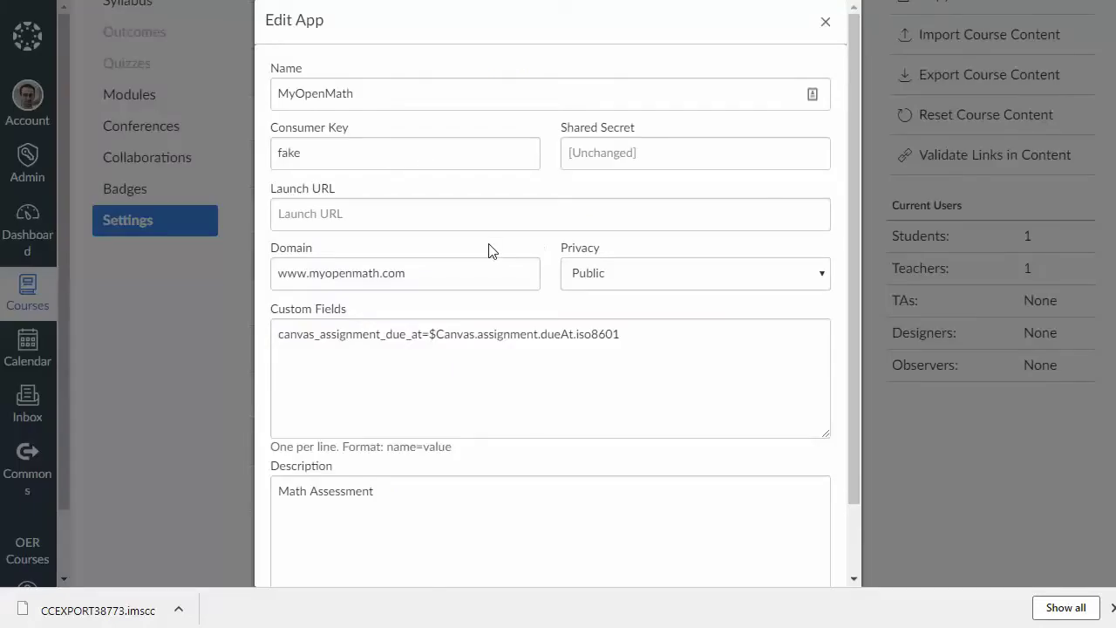
pyautogui.doubleClick(376, 161)
pyautogui.write('LTIkey_38773_1')
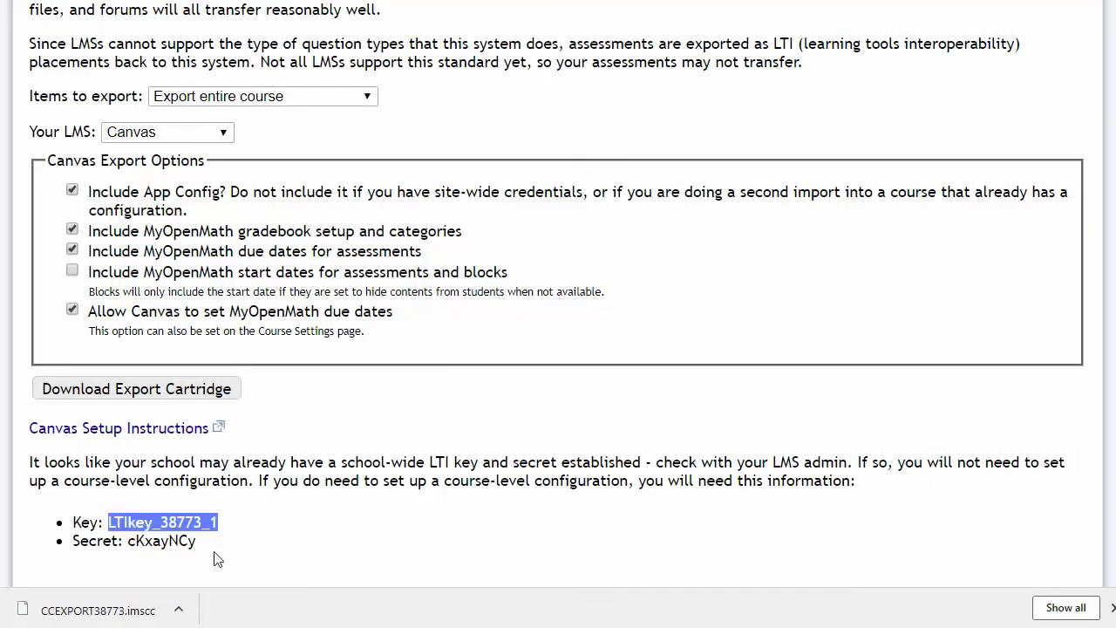
pyautogui.moveTo(218, 548); pyautogui.dragTo(131, 548)
pyautogui.hotkey('ctrl', 'c')
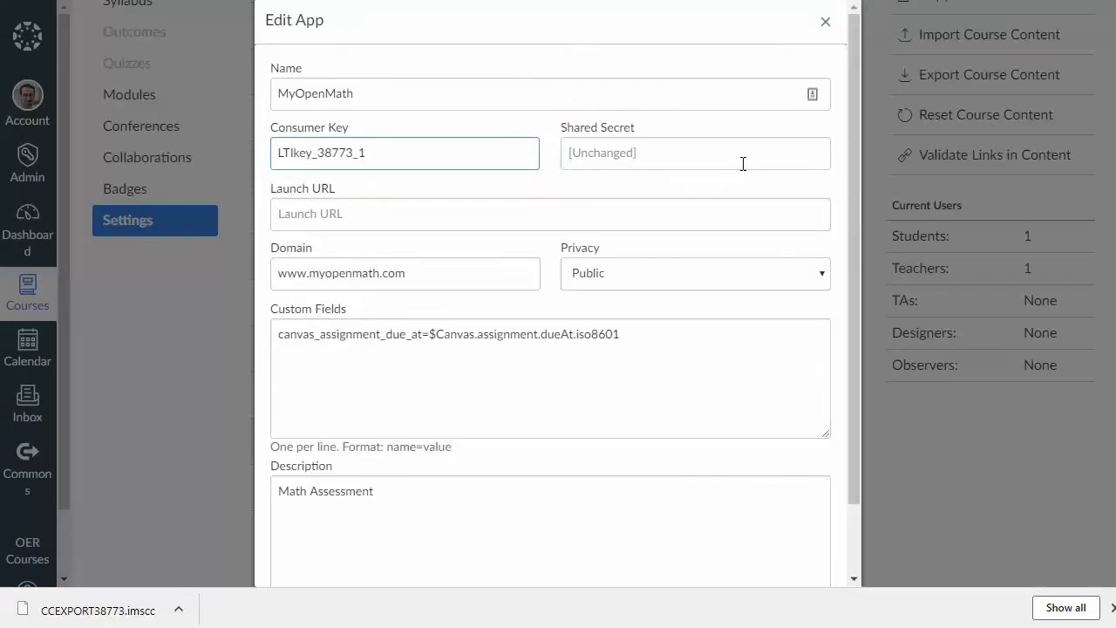
pyautogui.click(739, 164)
pyautogui.hotkey('ctrl', 'v')
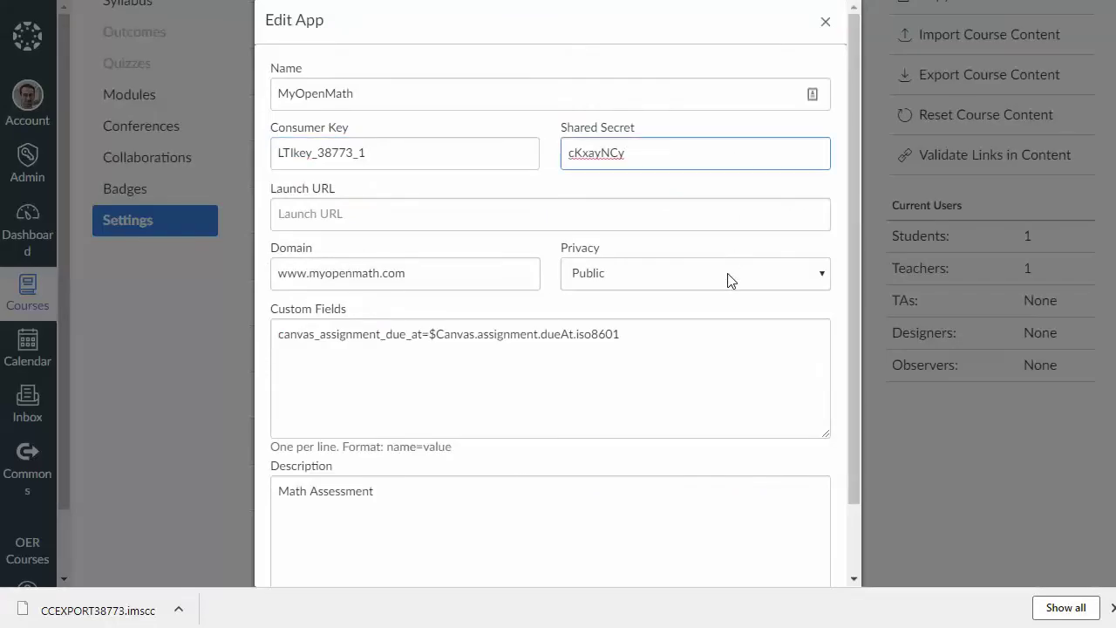
pyautogui.scroll(-2, 730, 280)
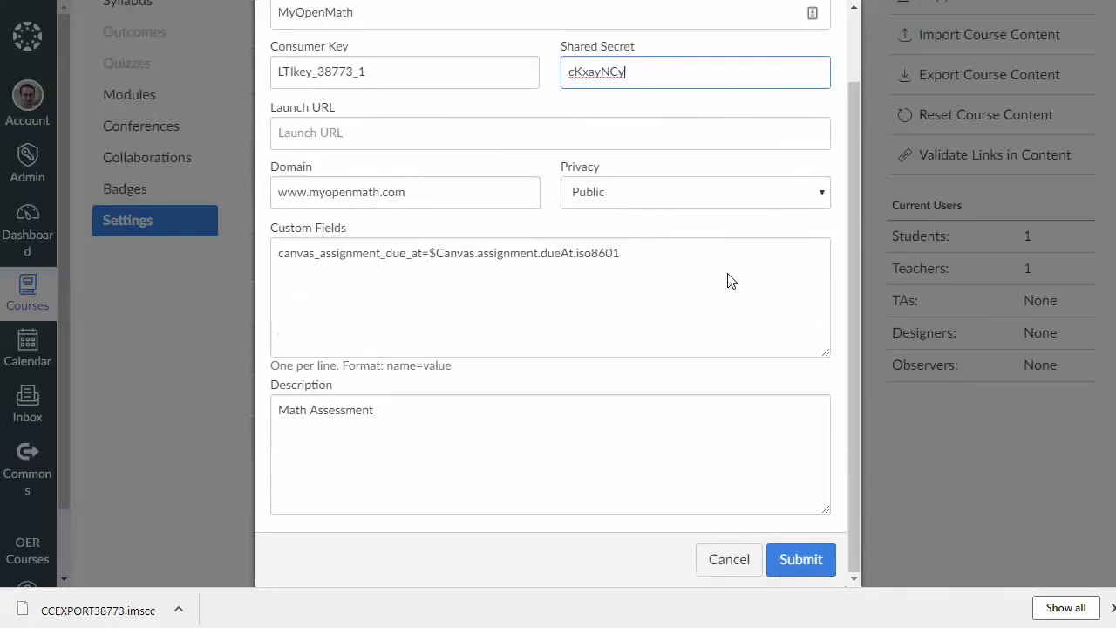
pyautogui.click(820, 565)
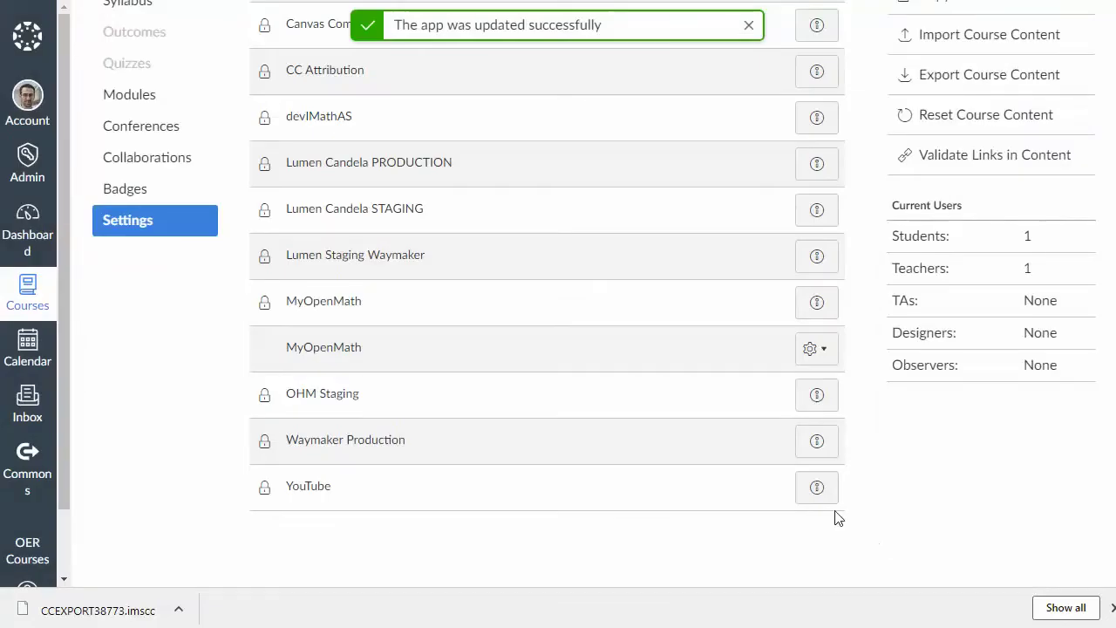
# Step: Open Modules and scroll down to the Section 1.1 assignment under Chapter 1: Functions
pyautogui.scroll(4, 413, 332)
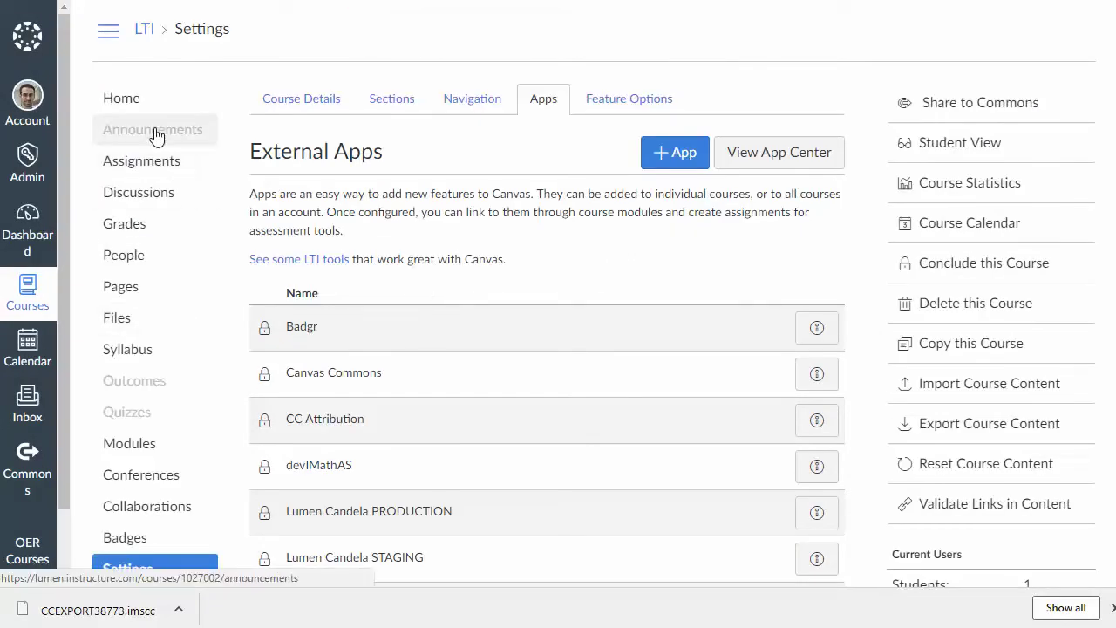
pyautogui.click(148, 443)
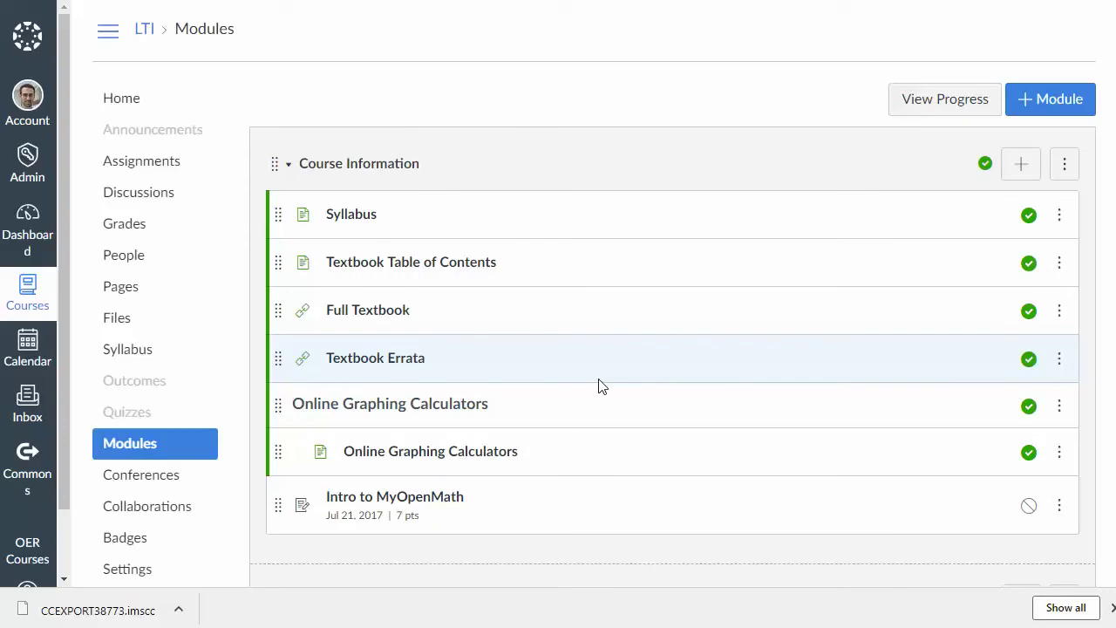
pyautogui.scroll(-2, 494, 301)
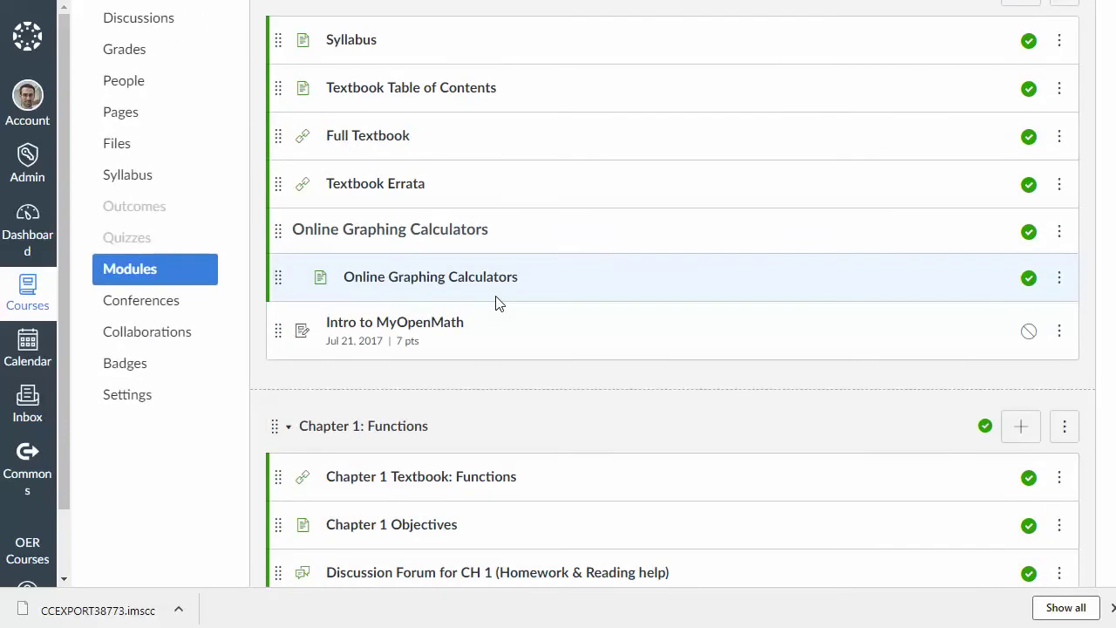
pyautogui.scroll(-1, 497, 304)
pyautogui.scroll(-3, 497, 304)
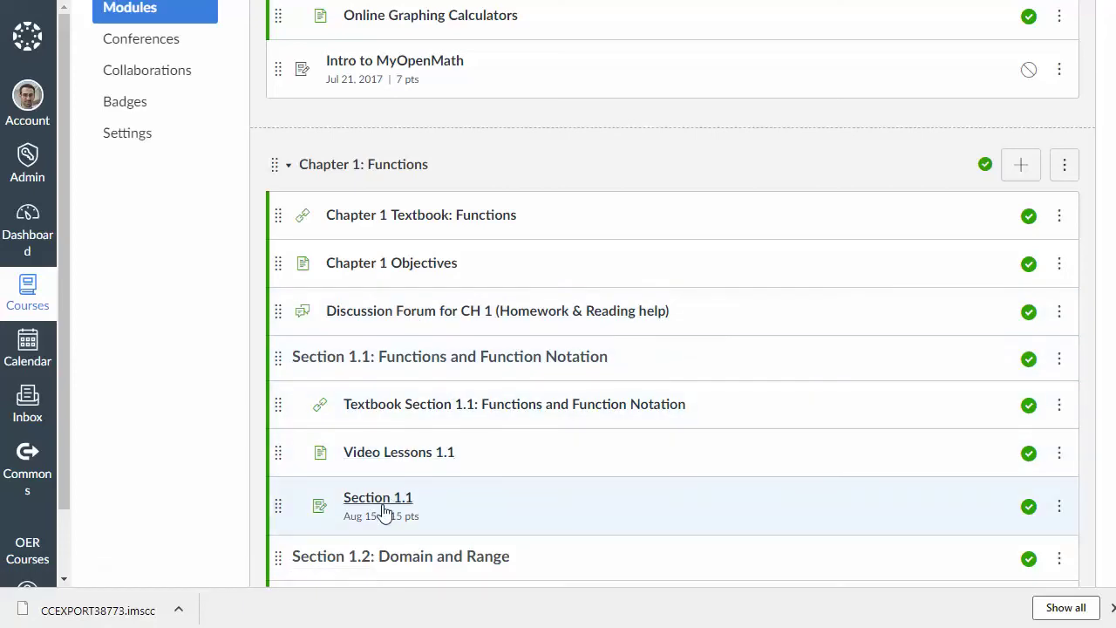
pyautogui.scroll(-1, 535, 493)
pyautogui.scroll(-1, 535, 493)
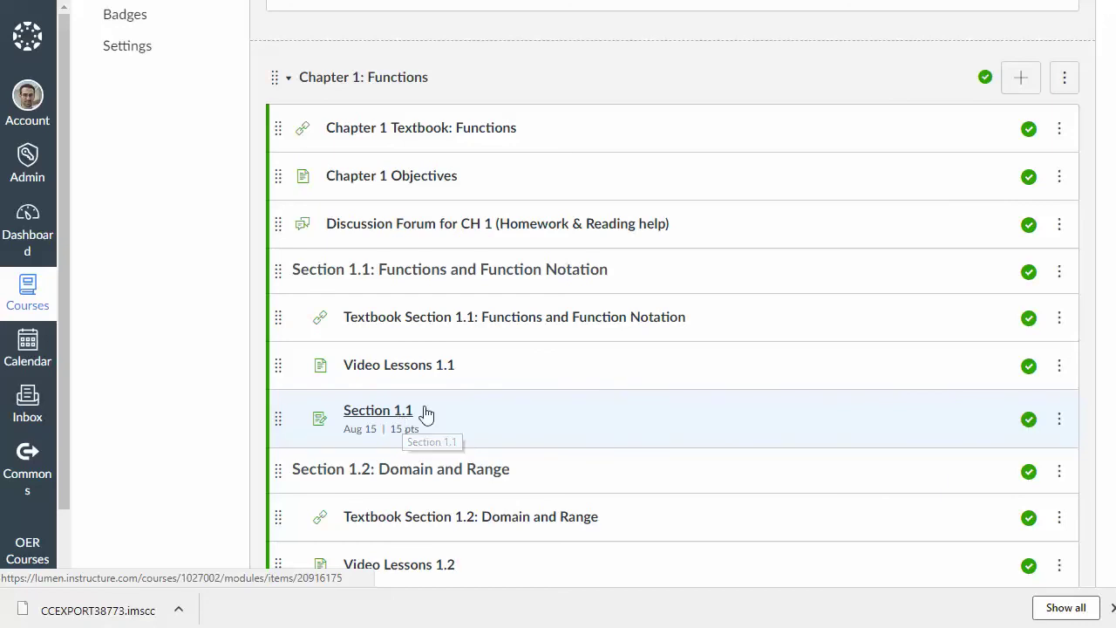
# Step: Open the Section 1.1 assessment and sign in with the MyOpenMath username and password
pyautogui.click(403, 413)
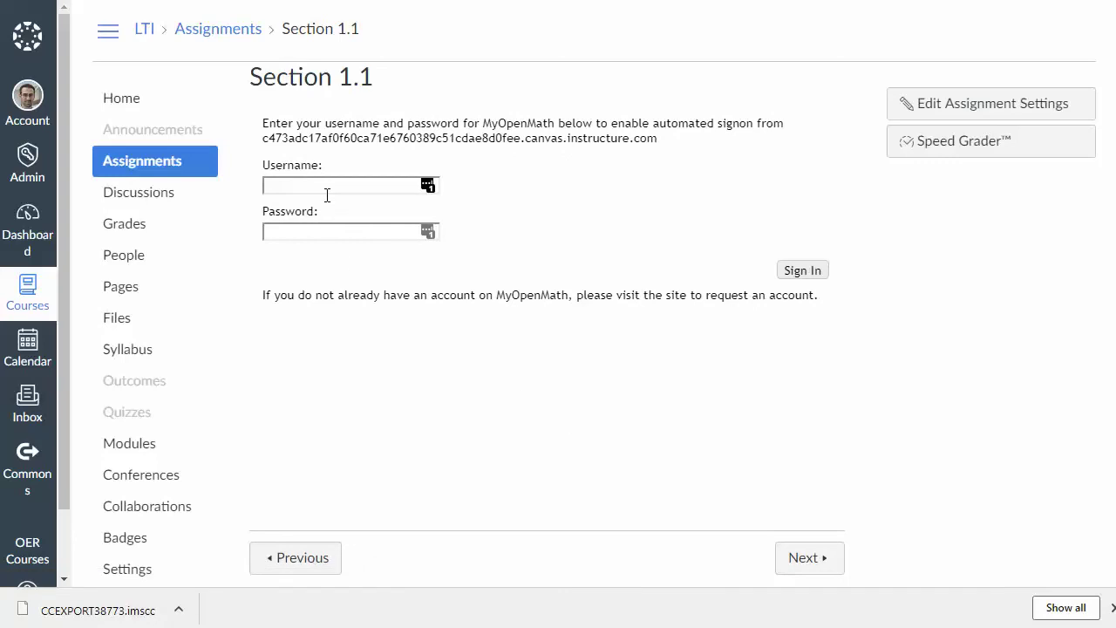
pyautogui.click(335, 191)
pyautogui.write('demo')
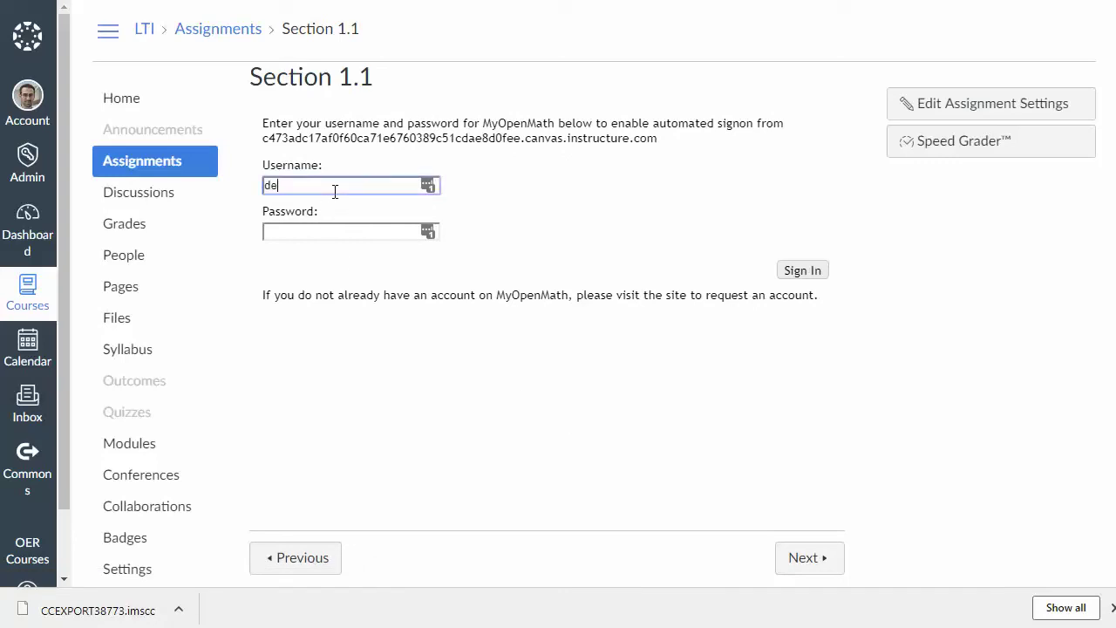
pyautogui.press('BackSpace')
pyautogui.press('BackSpace')
pyautogui.press('BackSpace')
pyautogui.press('BackSpace')
pyautogui.write('daviddemo')
pyautogui.press('Tab')
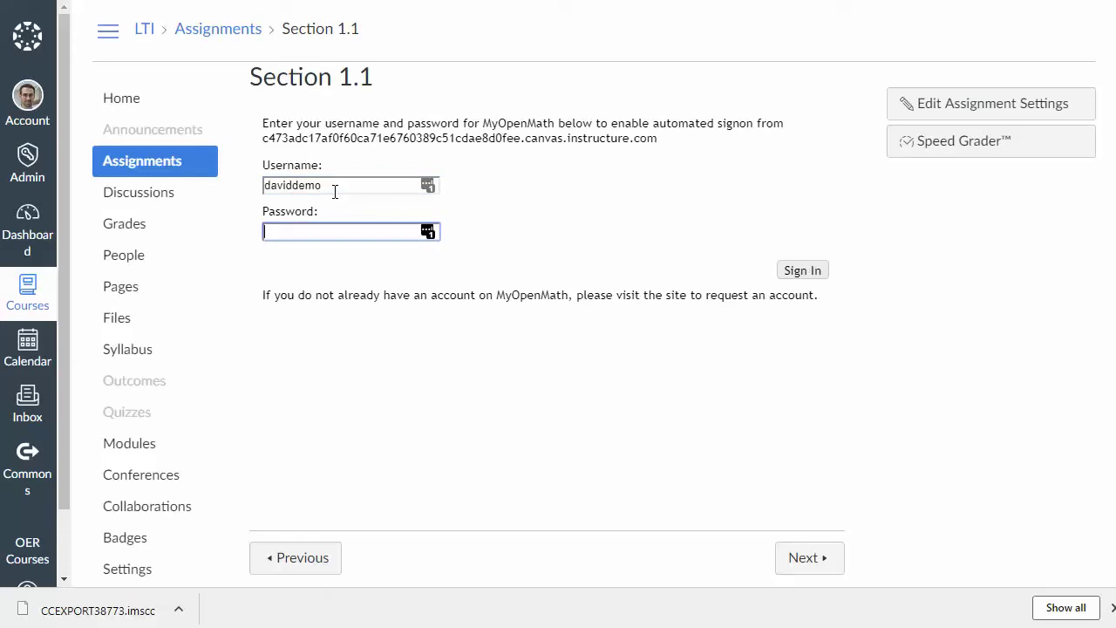
pyautogui.write('********')
pyautogui.click(800, 270)
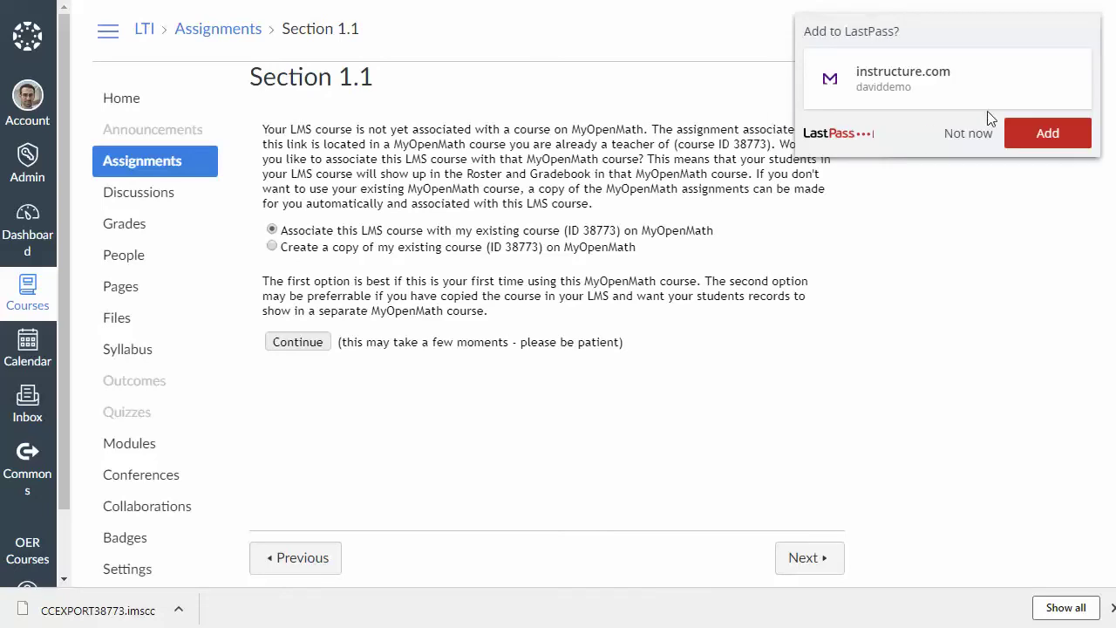
# Step: Dismiss the LastPass prompt and choose to associate with existing MyOpenMath course 38773
pyautogui.click(965, 133)
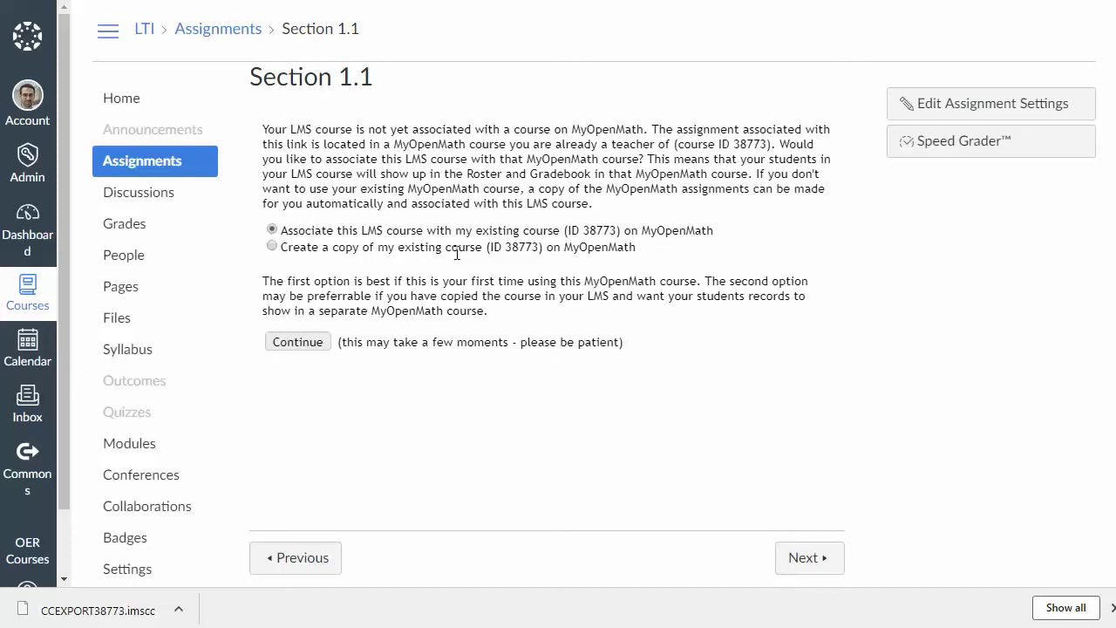
pyautogui.click(272, 248)
pyautogui.click(272, 229)
# Step: Confirm the course link, then open the Section 1.2: Domain and Range assignment from Modules
pyautogui.click(297, 343)
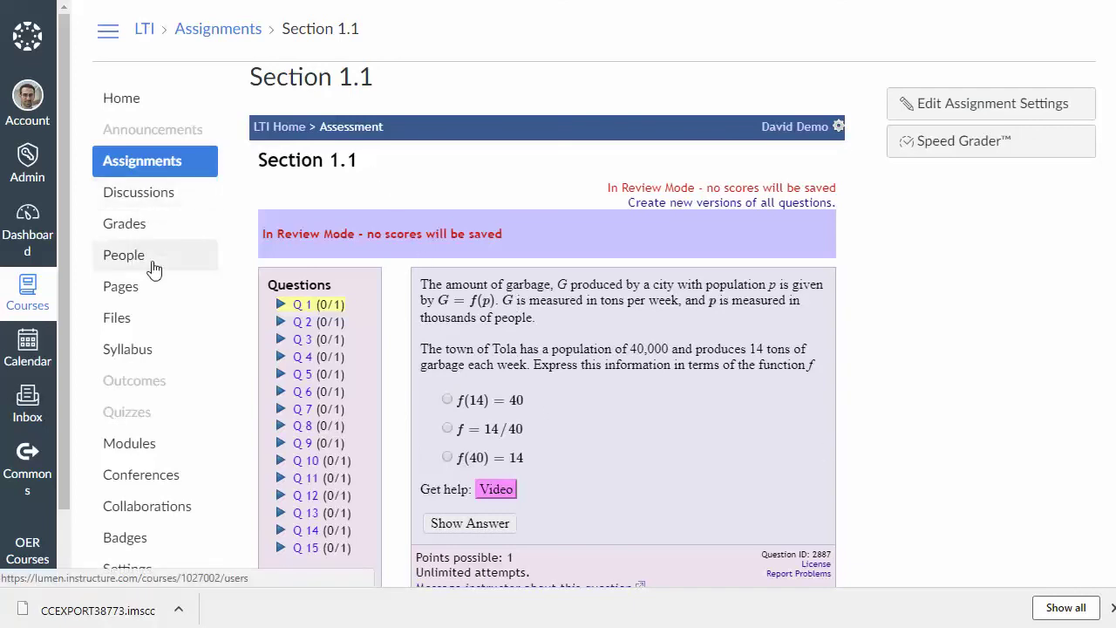
pyautogui.click(138, 447)
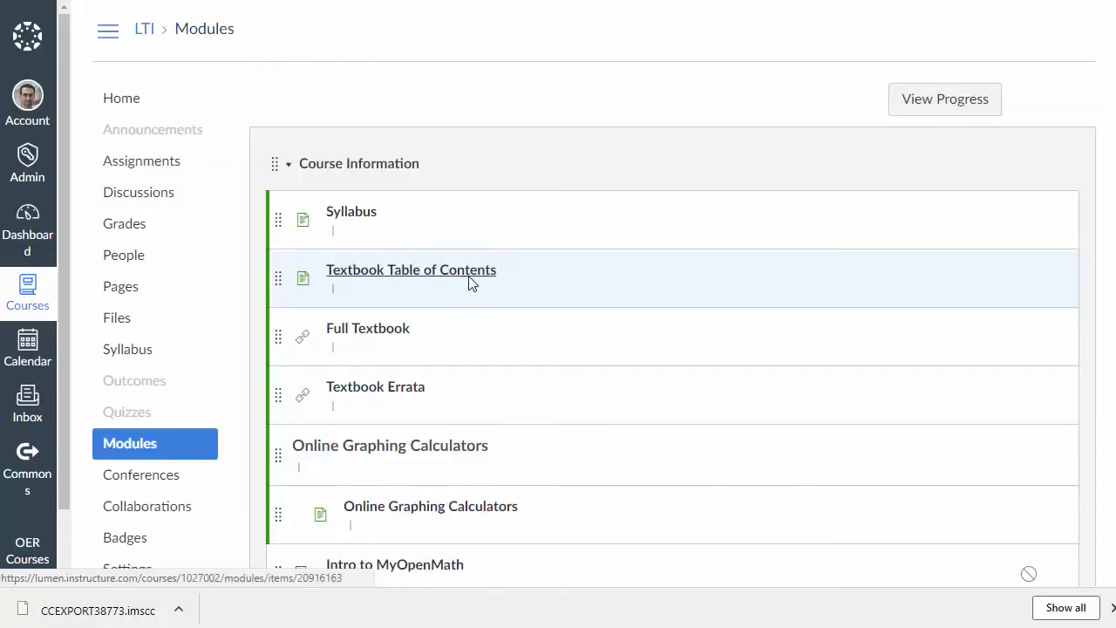
pyautogui.scroll(-5, 468, 282)
pyautogui.scroll(-6, 468, 279)
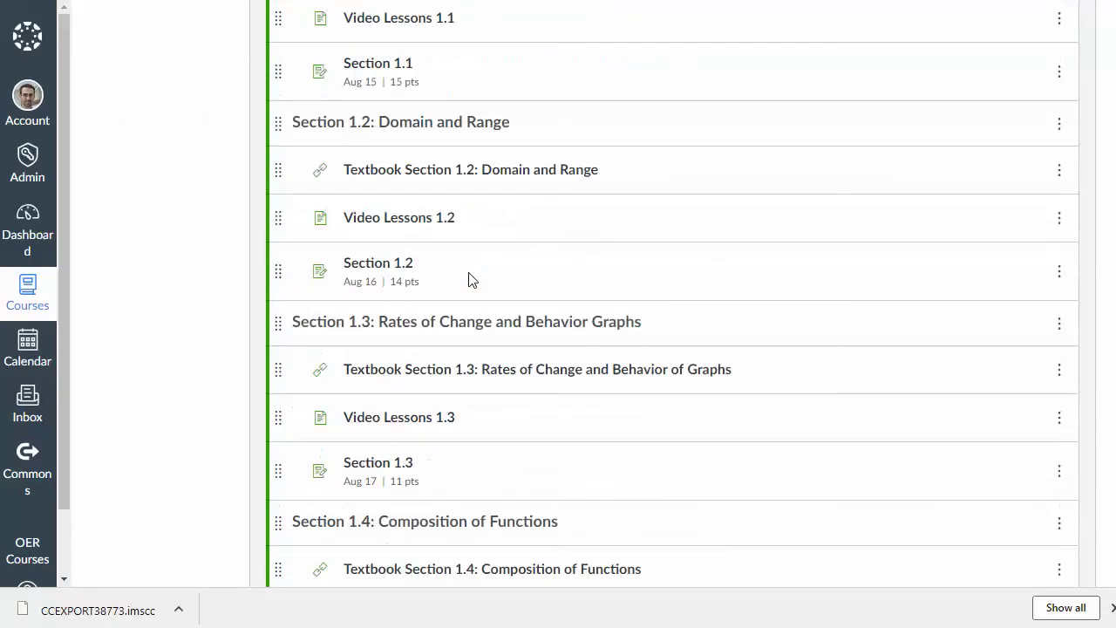
pyautogui.click(396, 266)
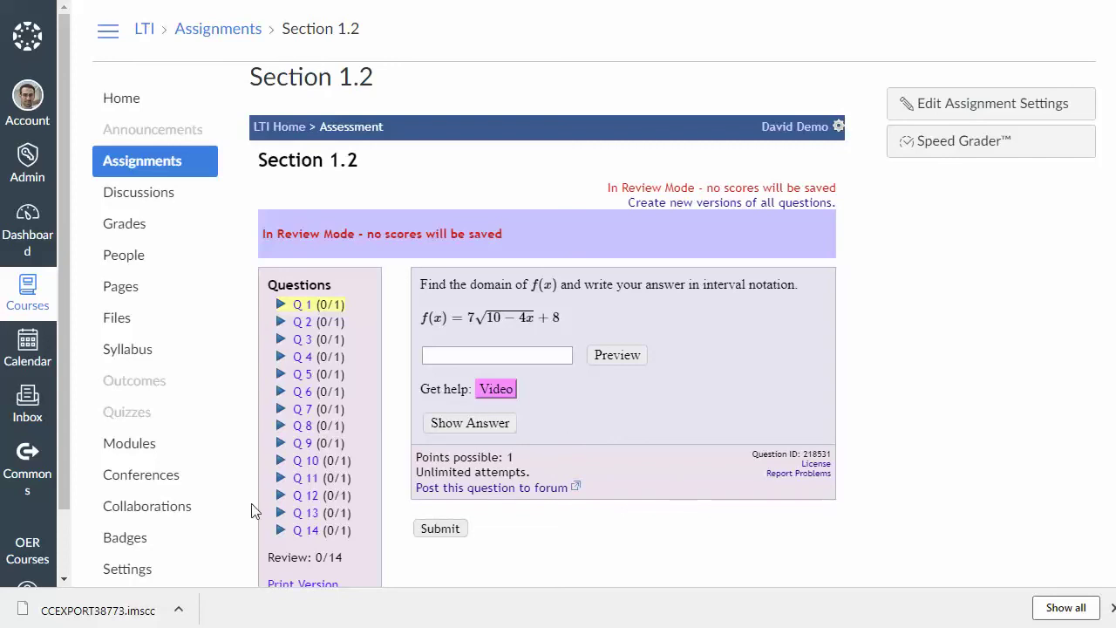
# Step: Return to Modules and scroll through the imported Chapter 1 sections
pyautogui.click(146, 456)
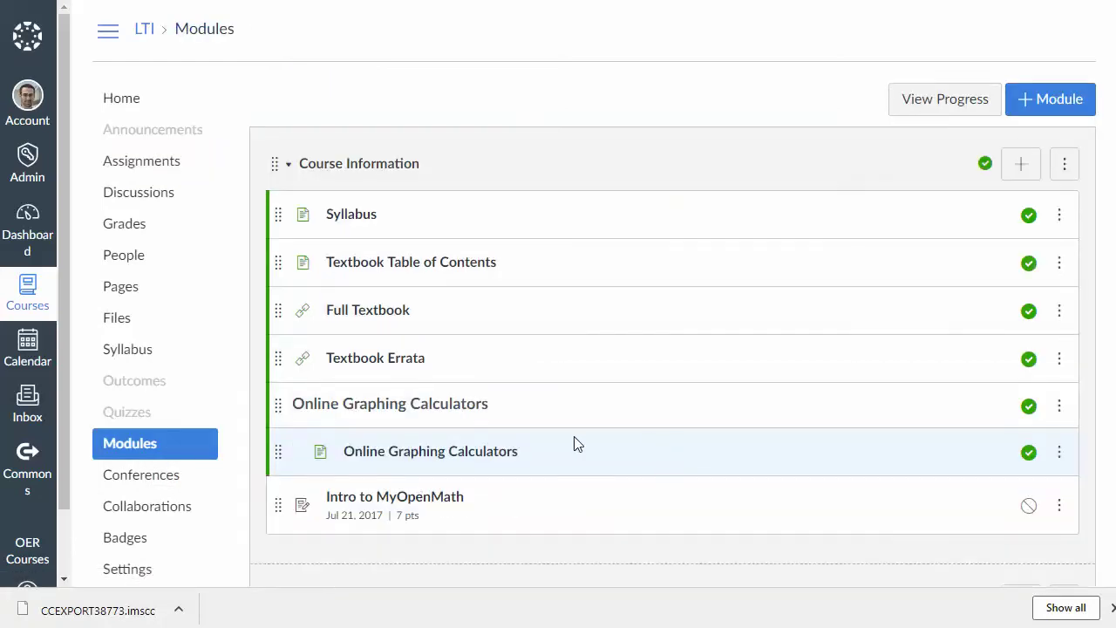
pyautogui.scroll(-2, 640, 422)
pyautogui.scroll(-5, 640, 421)
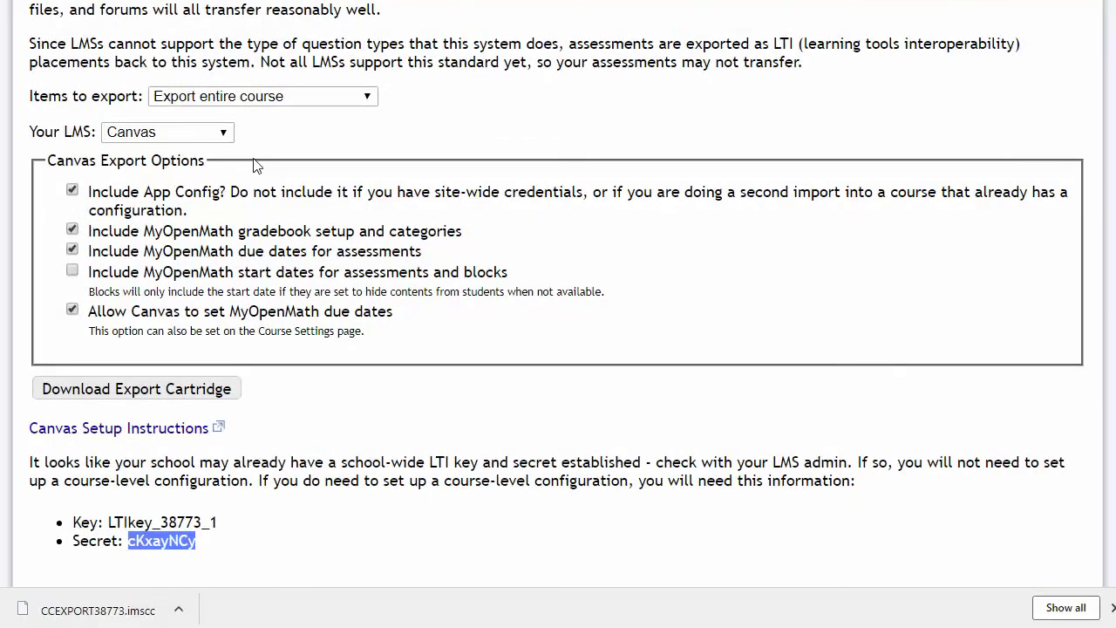
pyautogui.scroll(3, 259, 166)
# Step: From the Precalculus 1 for LTI course, go into Chapter 1: Functions and open Section 1.1's Questions list
pyautogui.click(190, 51)
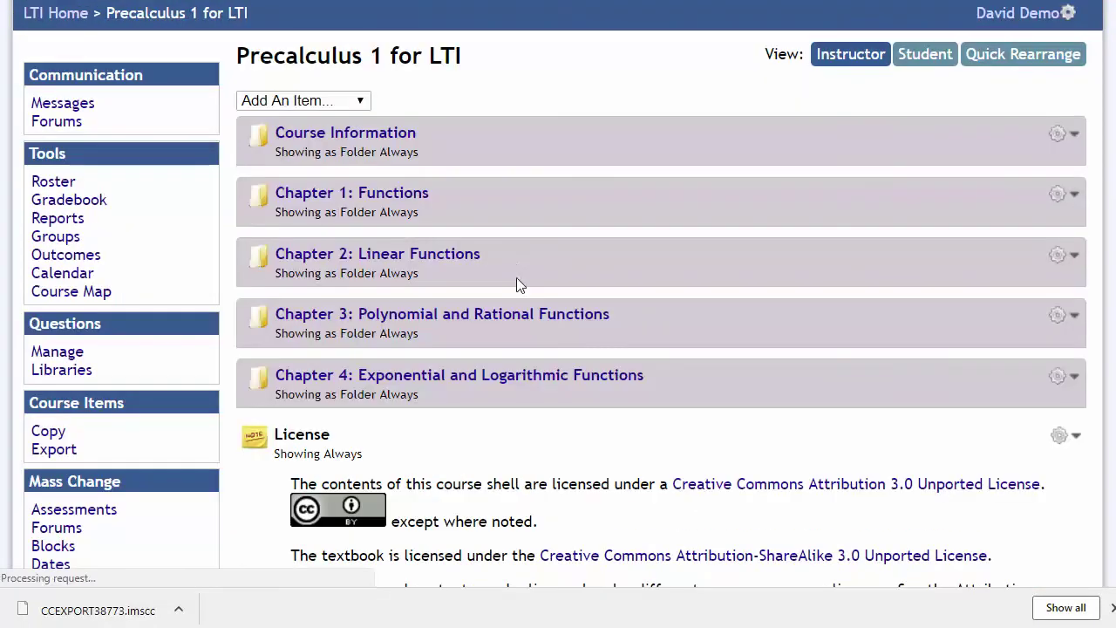
pyautogui.click(375, 197)
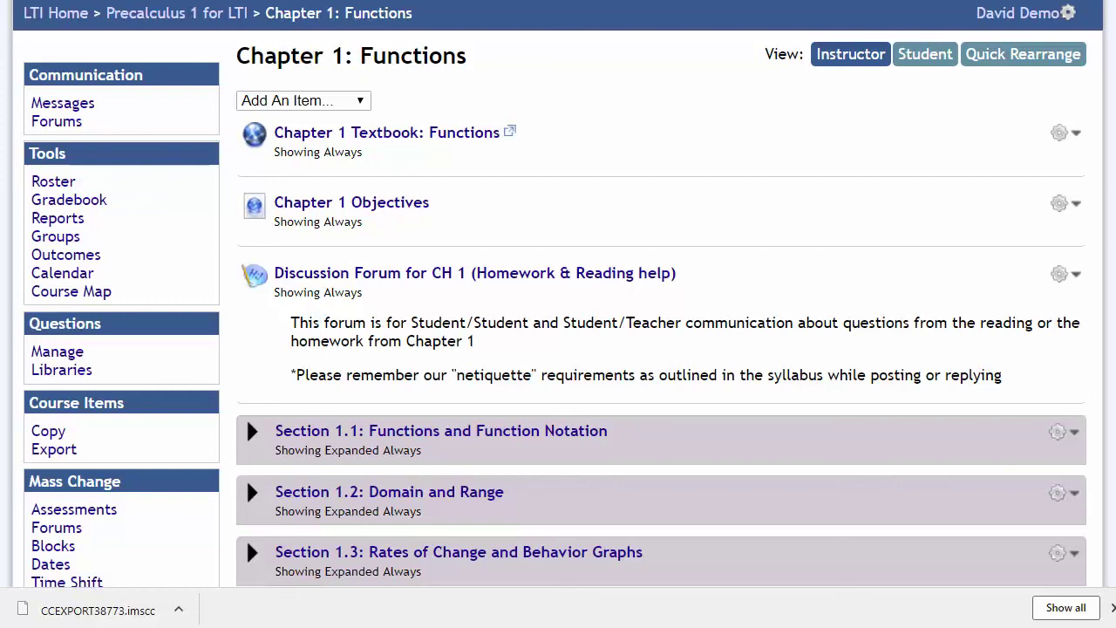
pyautogui.click(448, 430)
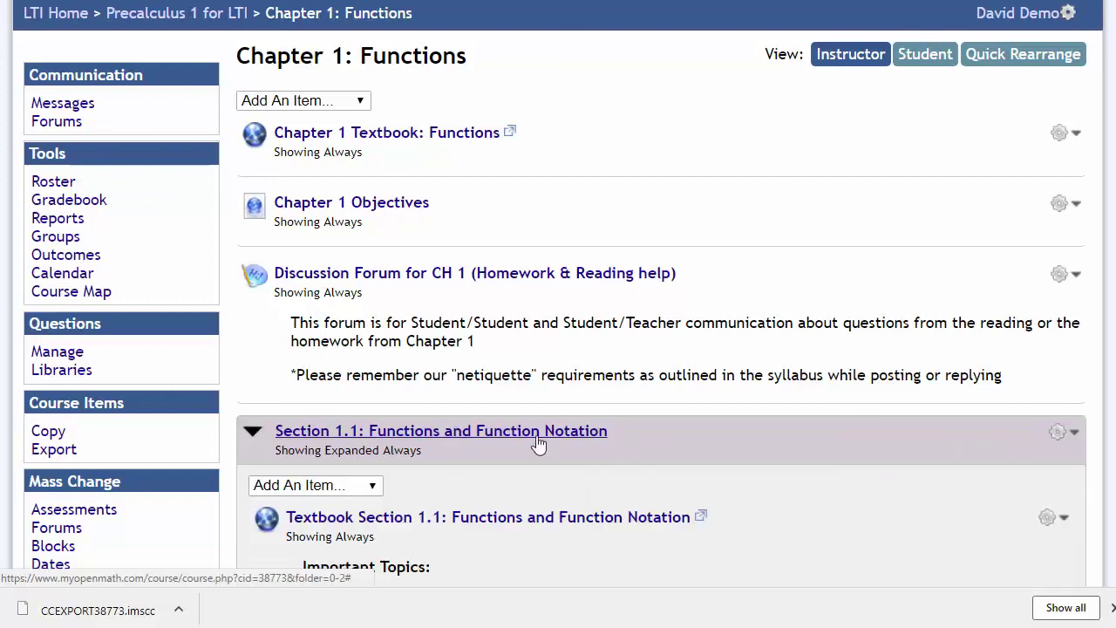
pyautogui.scroll(-3, 768, 405)
pyautogui.scroll(-4, 768, 406)
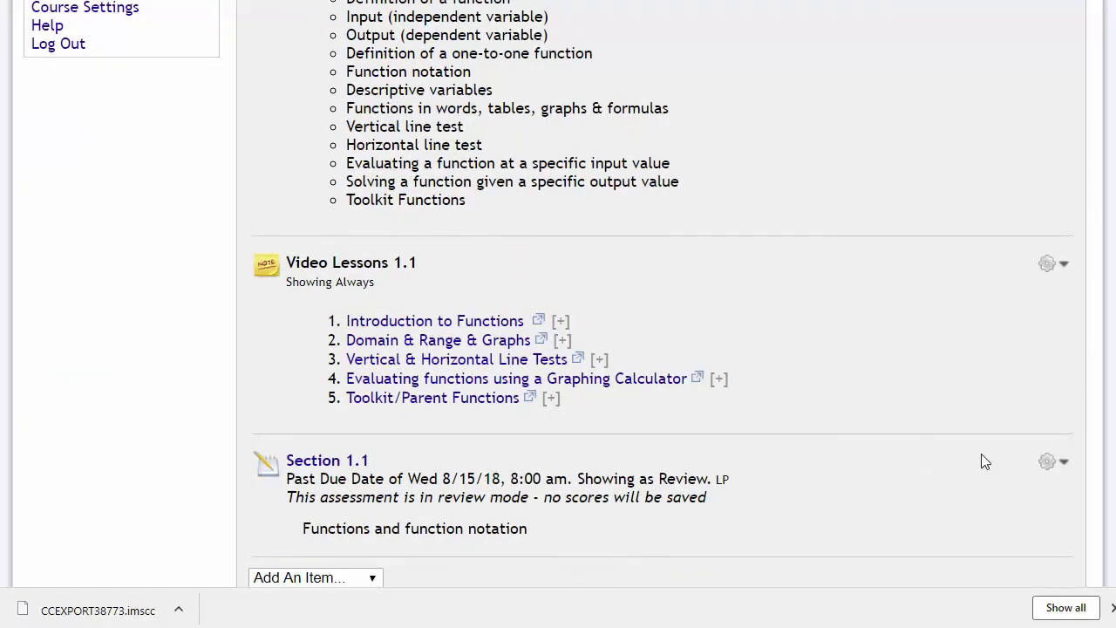
pyautogui.click(1056, 467)
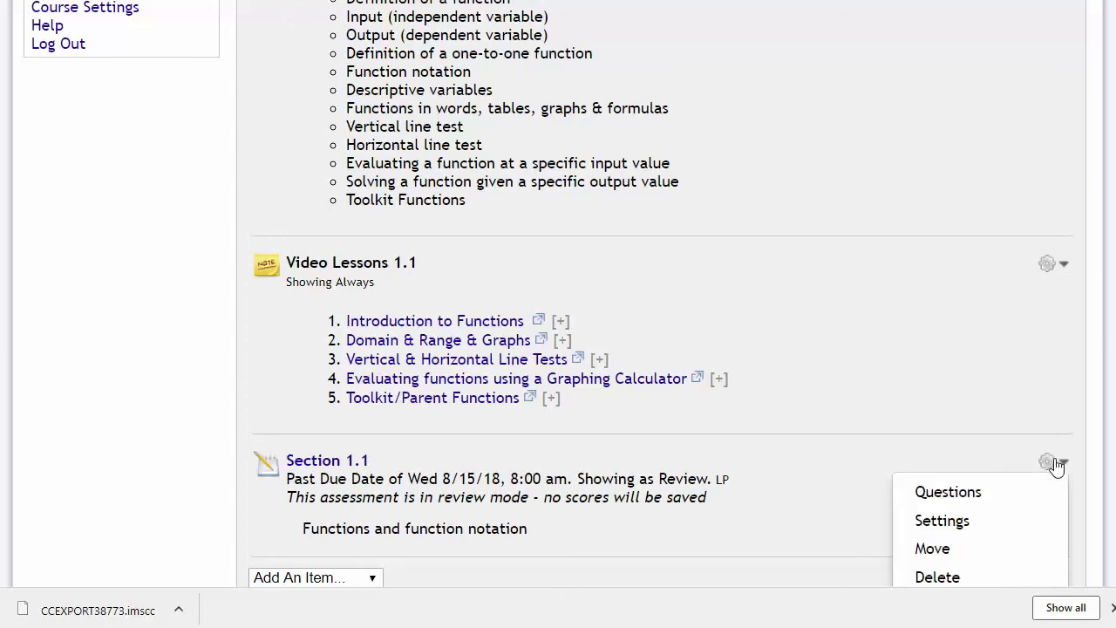
pyautogui.click(967, 521)
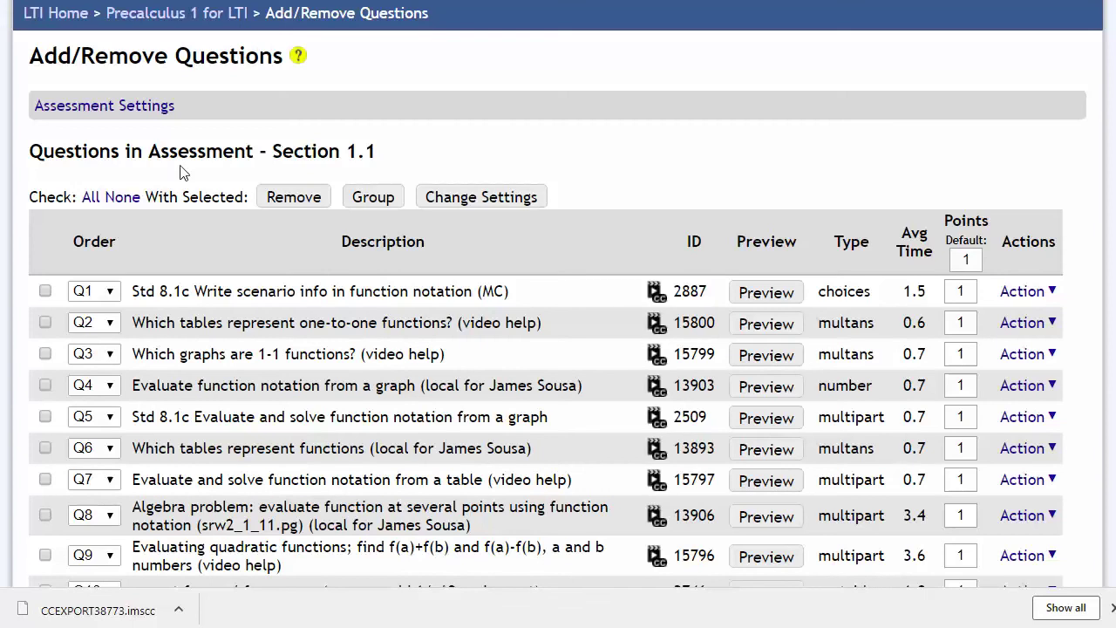
# Step: Open Section 1.1's Assessment Settings and highlight the Due date note saying dates come via LTI
pyautogui.click(175, 126)
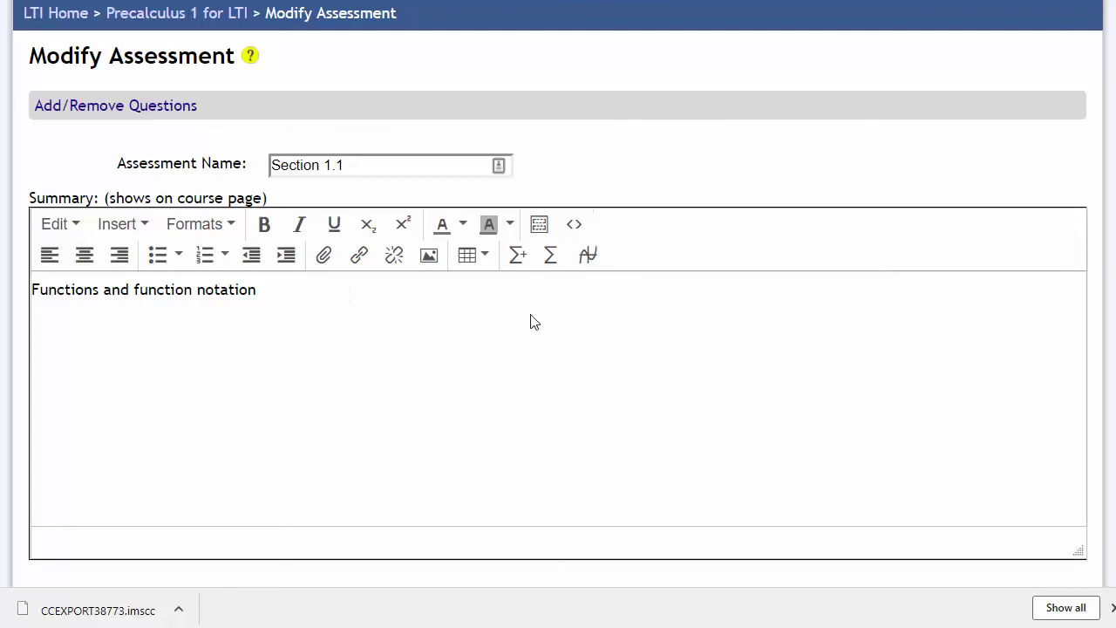
pyautogui.scroll(-5, 566, 157)
pyautogui.scroll(-4, 503, 264)
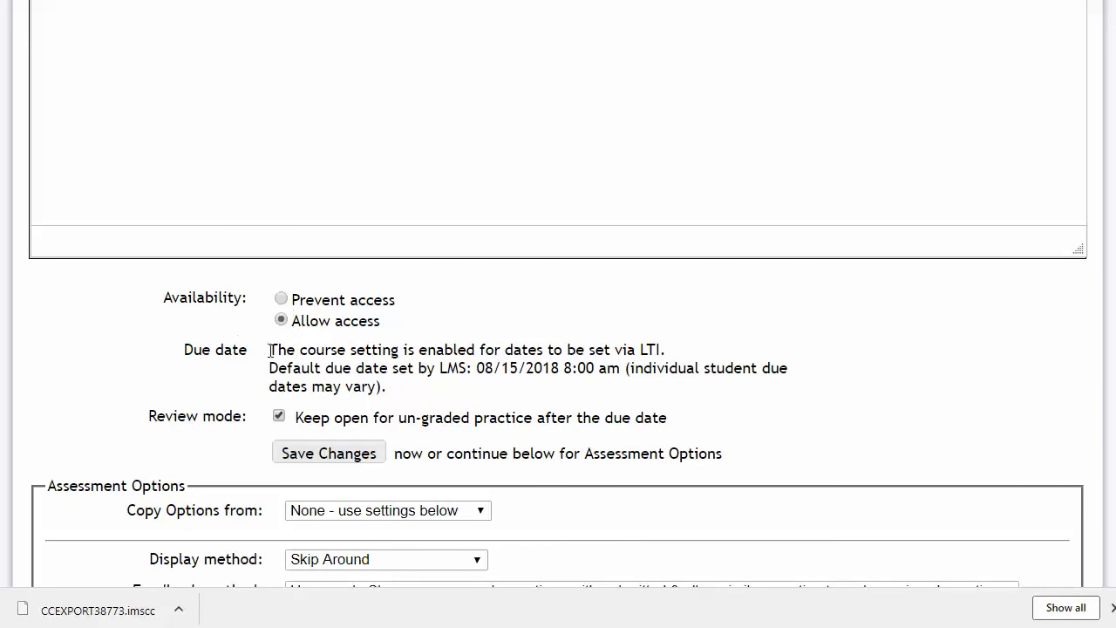
pyautogui.moveTo(271, 350); pyautogui.dragTo(668, 373)
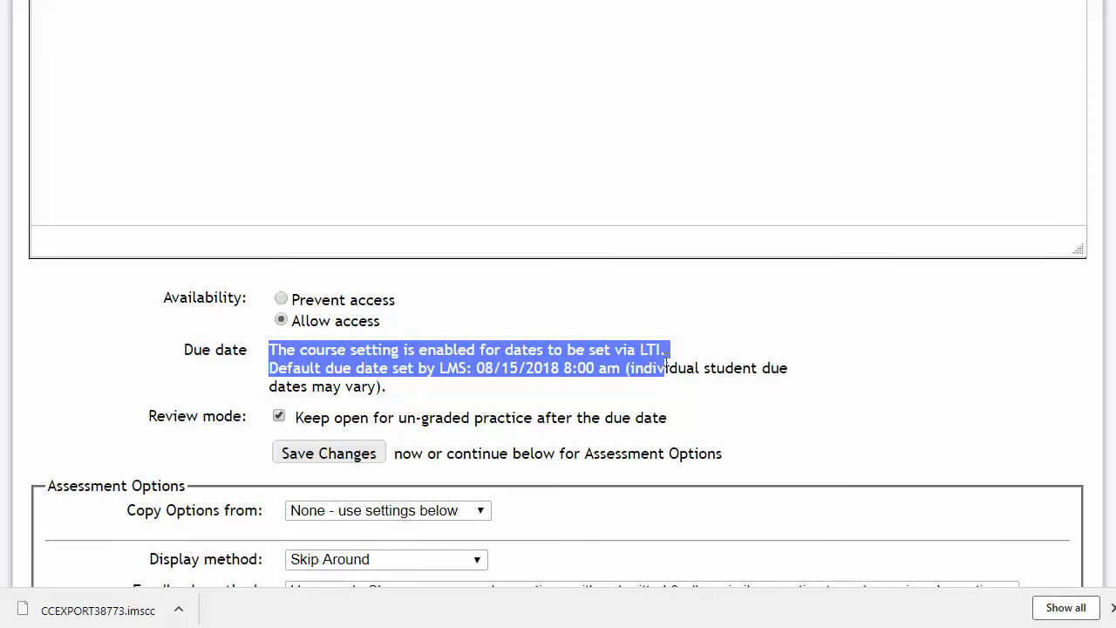
pyautogui.click(666, 358)
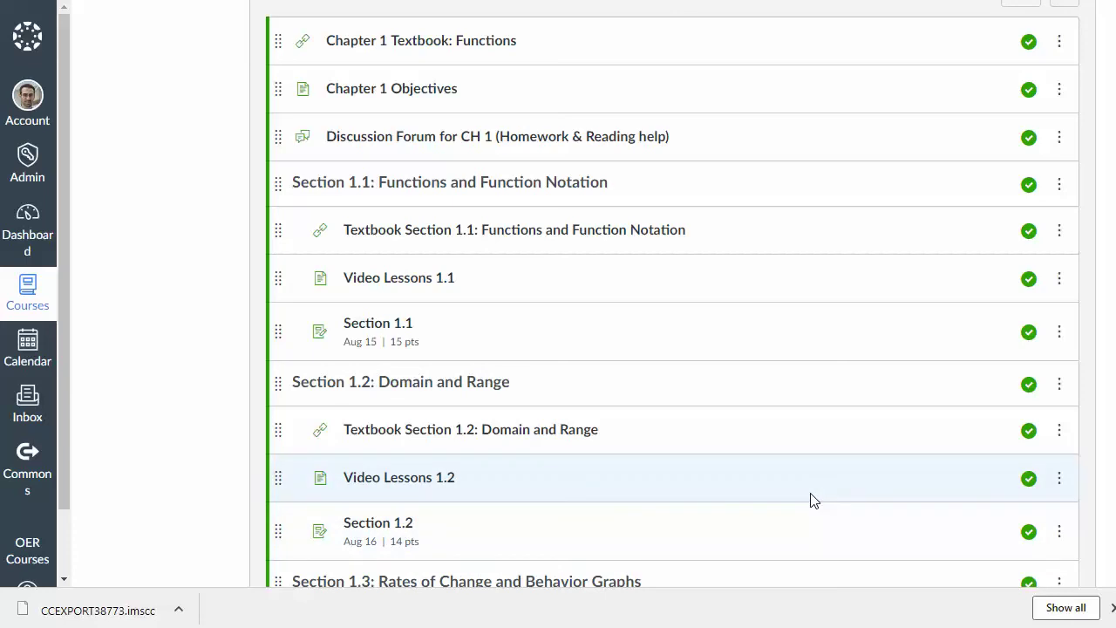
# Step: In Canvas Modules, follow the Chapter 1 Textbook: Functions link
pyautogui.scroll(2, 810, 499)
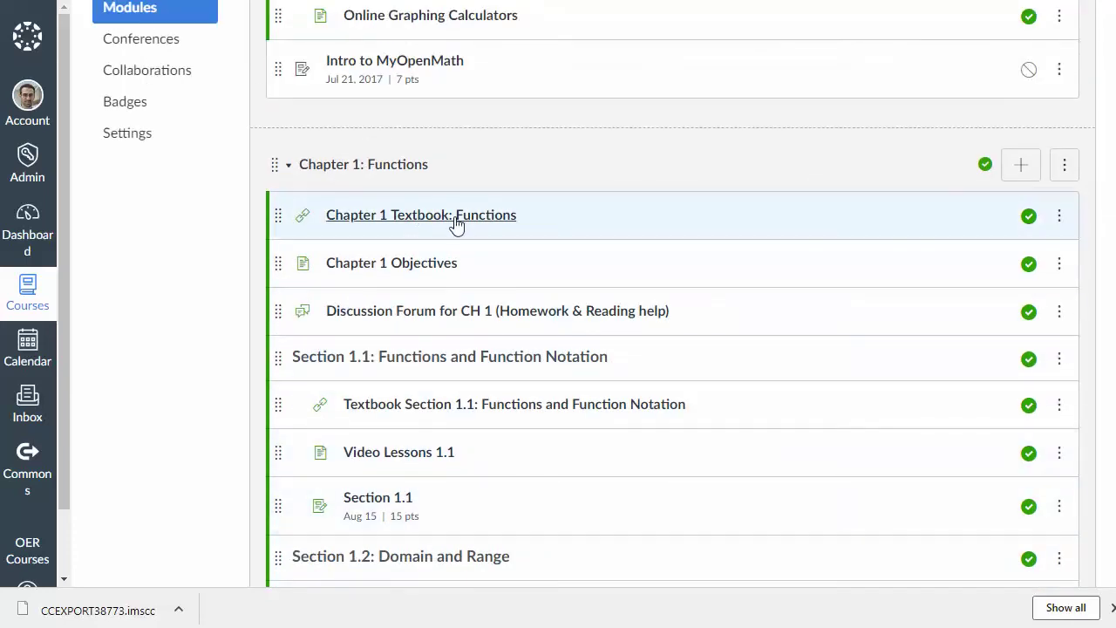
pyautogui.click(462, 216)
pyautogui.scroll(5, 539, 265)
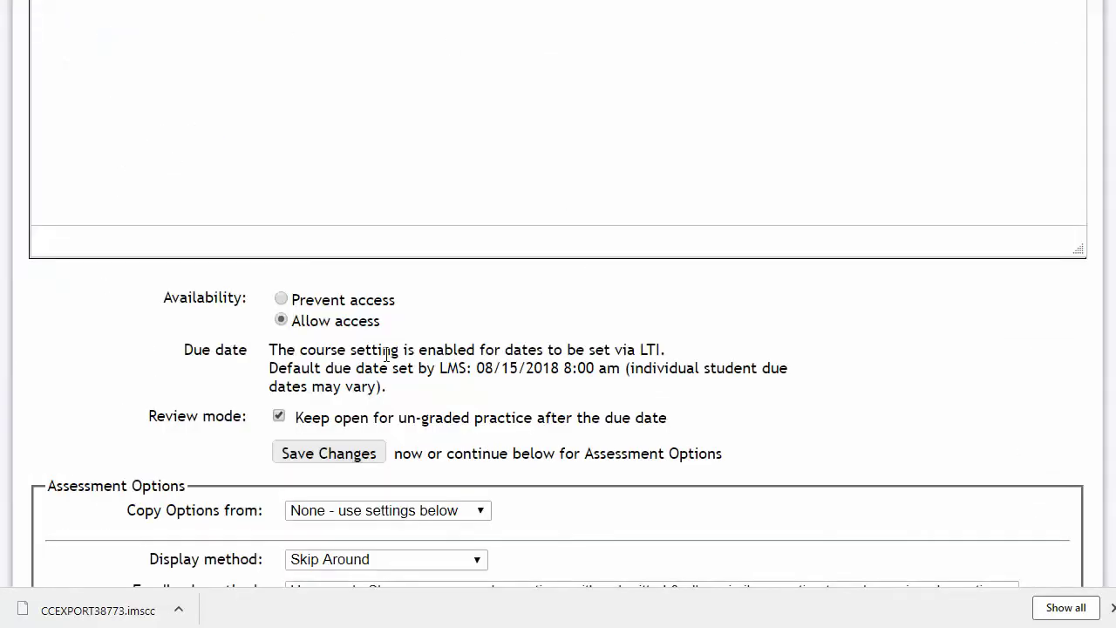
# Step: Open the course Export page and set Items to export to 'Select individual items to export'
pyautogui.scroll(10, 393, 344)
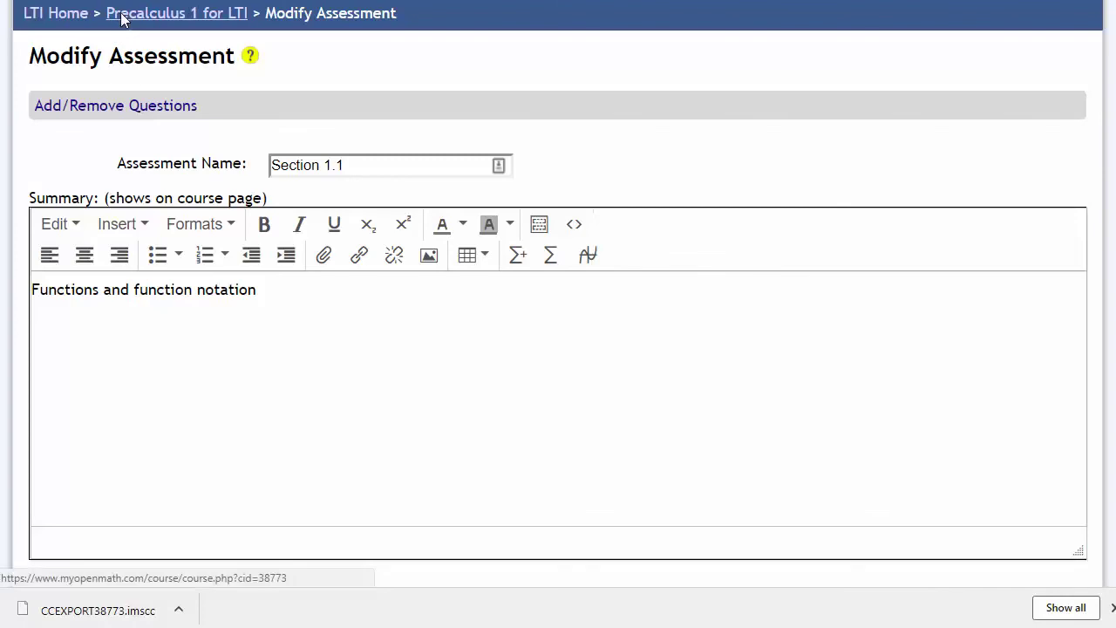
pyautogui.click(121, 16)
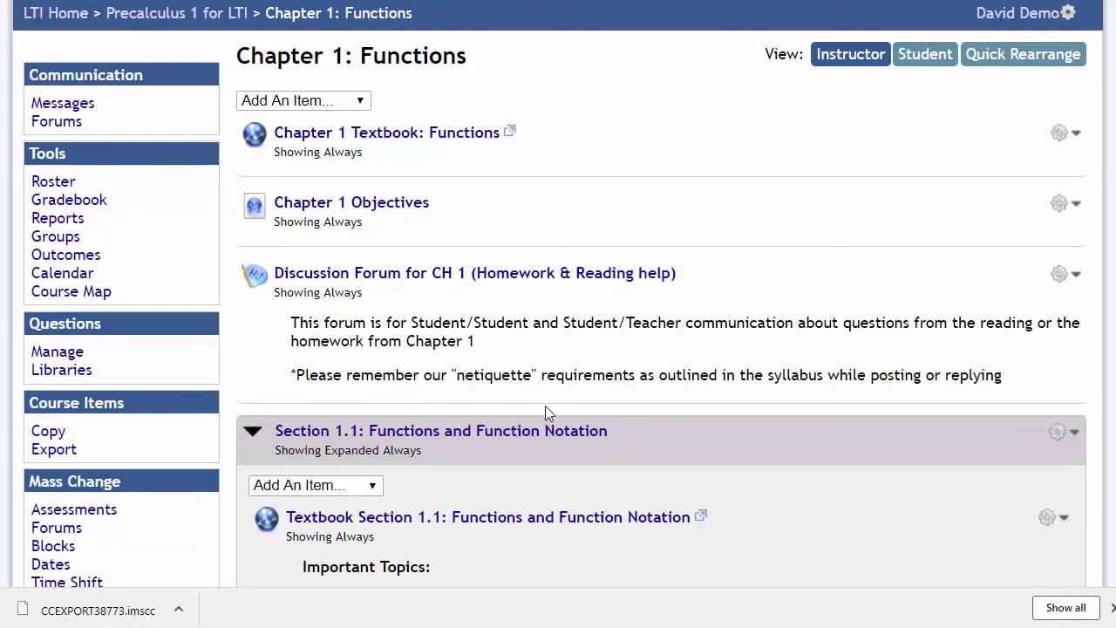
pyautogui.click(73, 458)
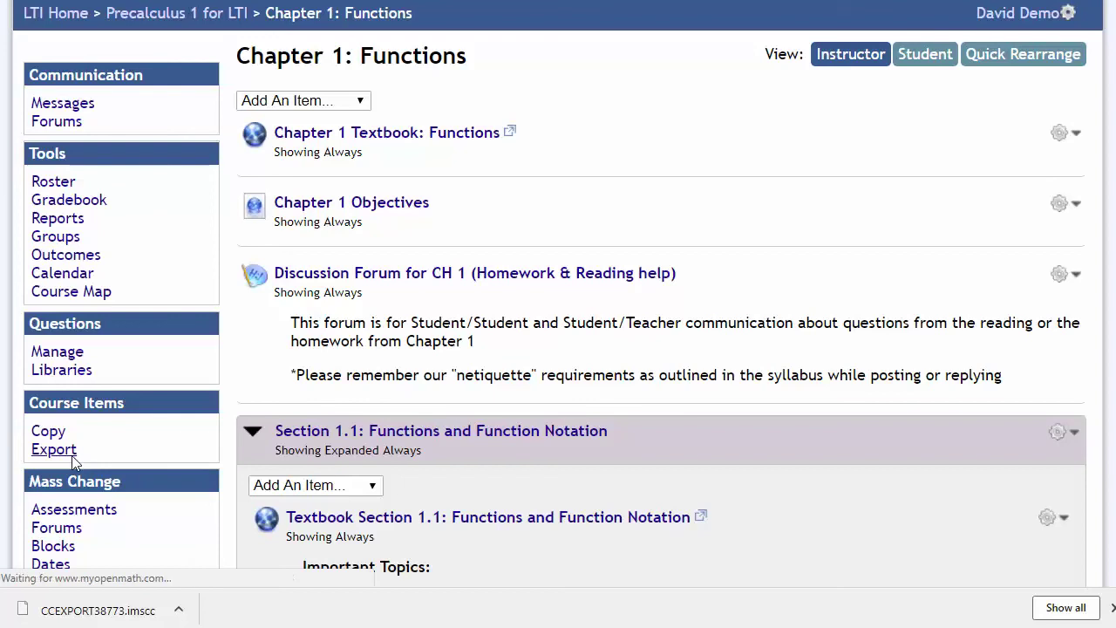
pyautogui.click(172, 256)
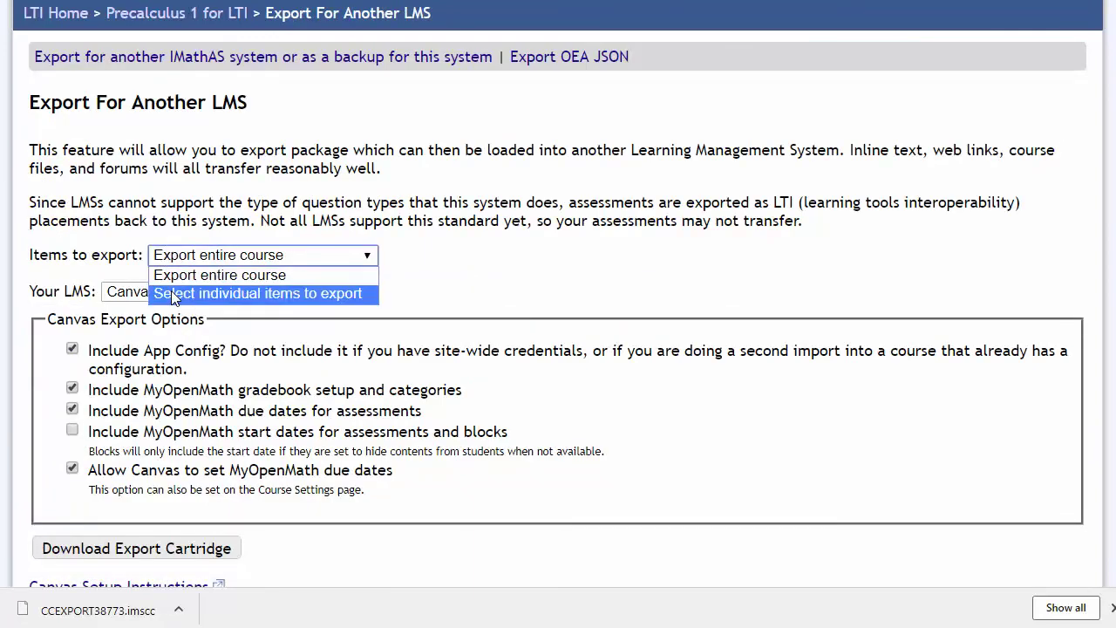
pyautogui.click(171, 293)
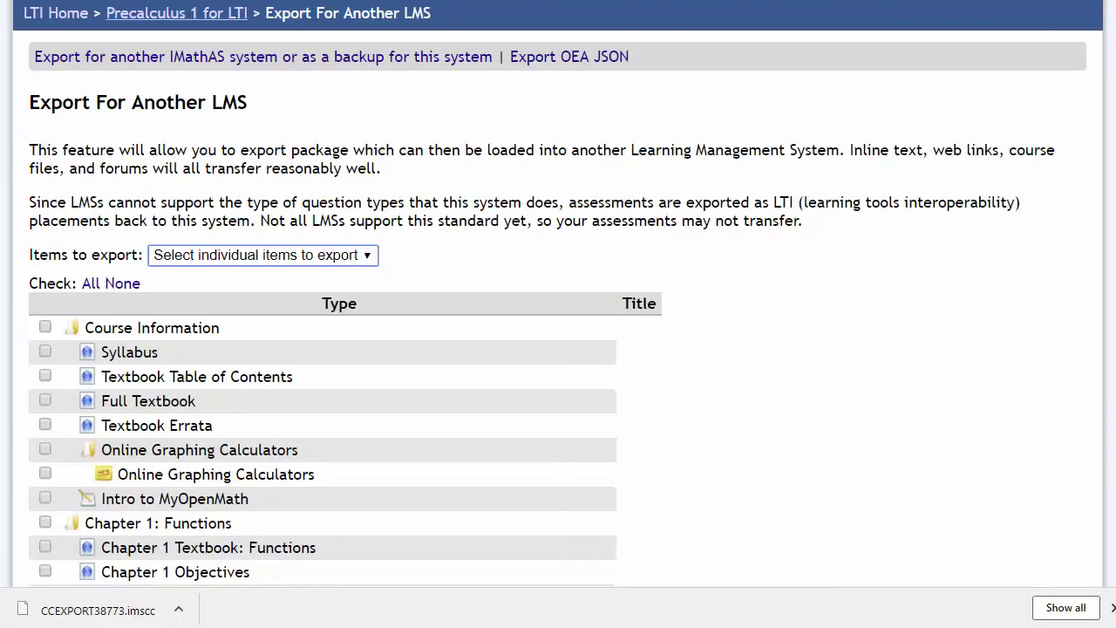